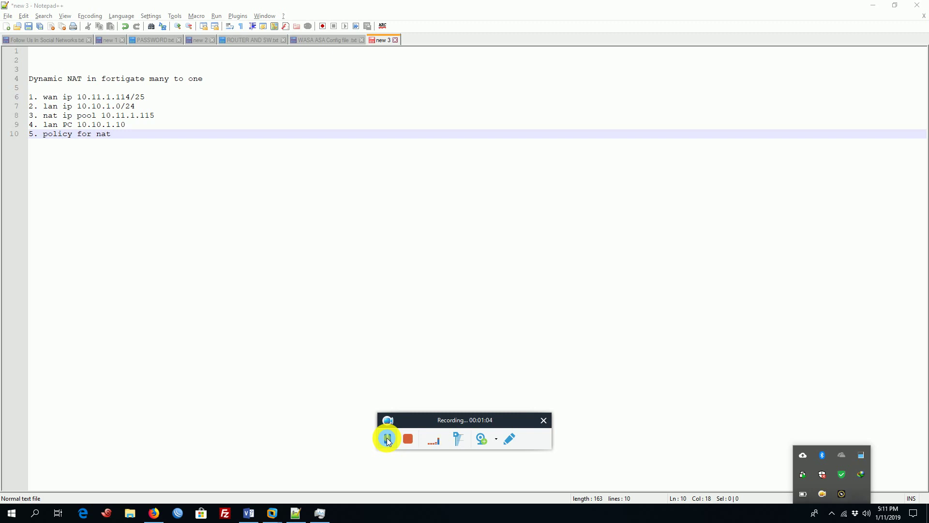
Switch to the CentOS 64-bit 7 virtual machine in VMware Workstation and log in as root with the account password.
click(272, 513)
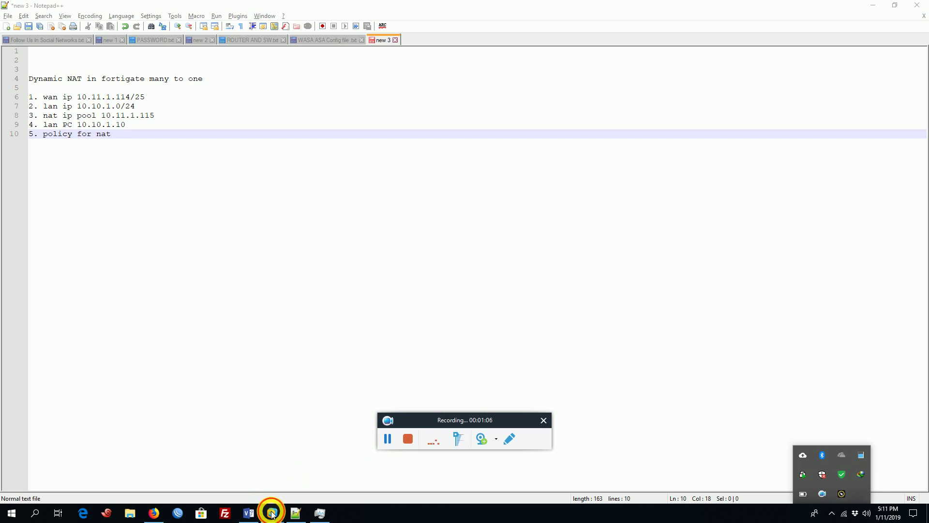
click(303, 445)
click(384, 285)
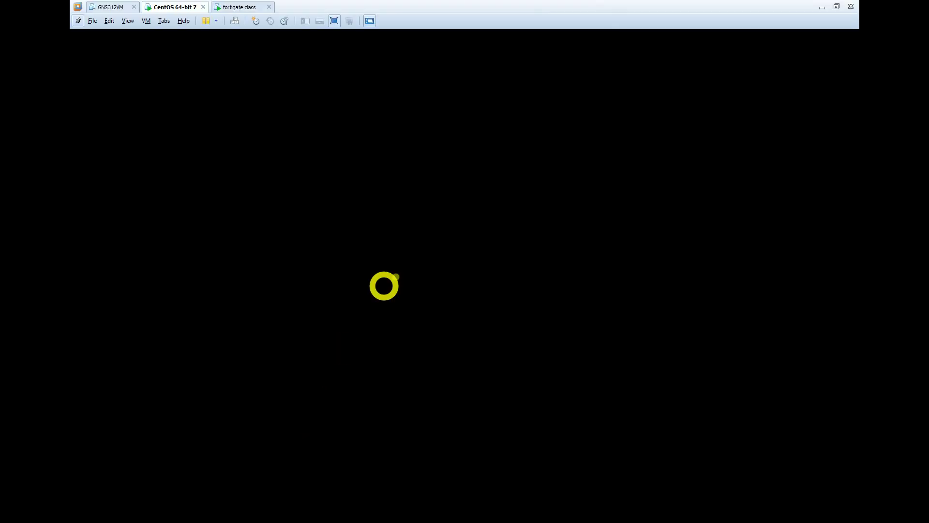
click(505, 255)
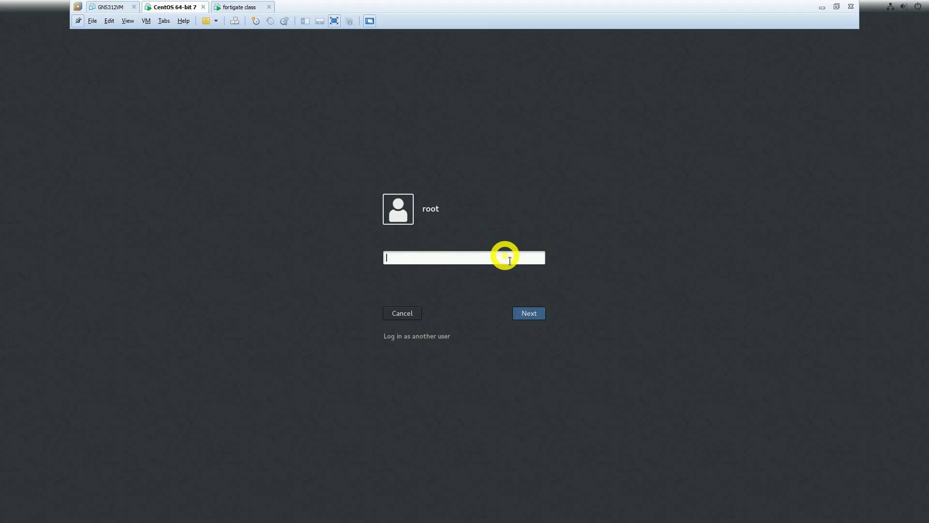
text(*********)
key(Return)
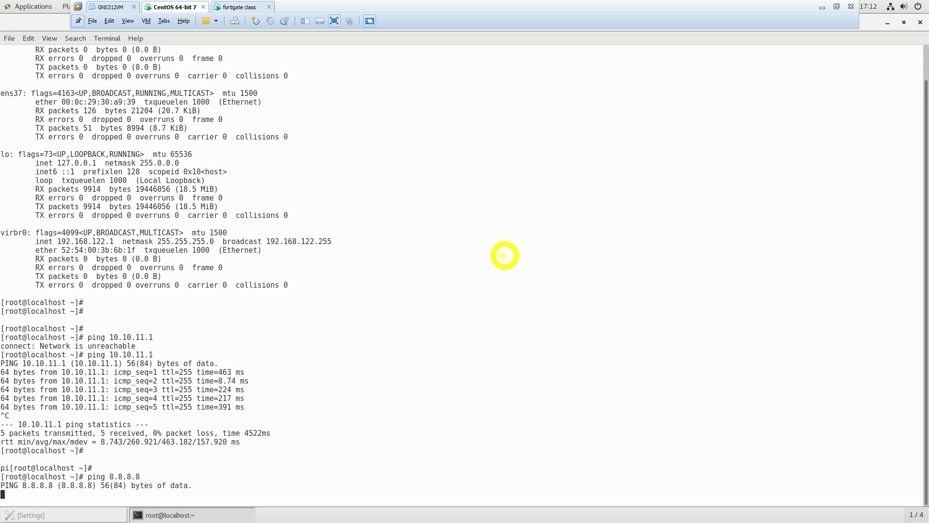
Restart the ping to 8.8.8.8 in the CentOS terminal, then take the virtual machine out of full screen.
key(ctrl+c)
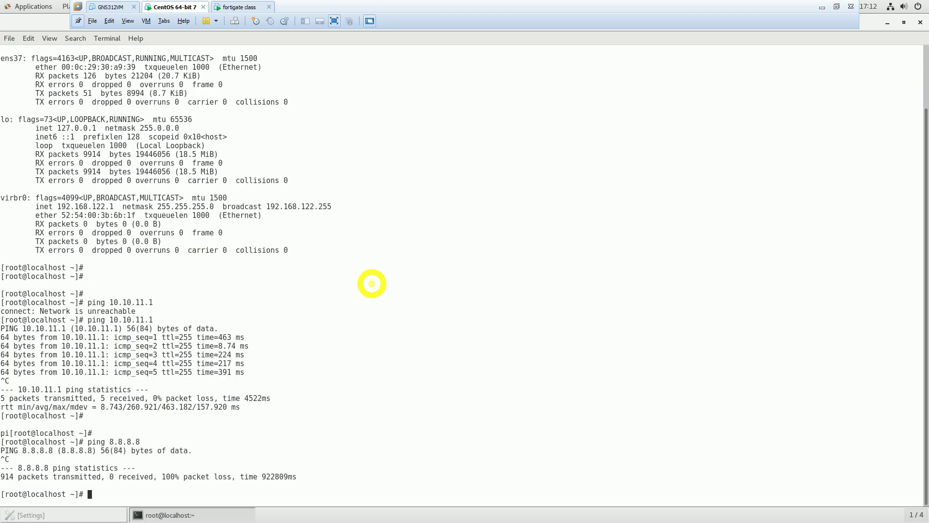
key(Up)
key(Return)
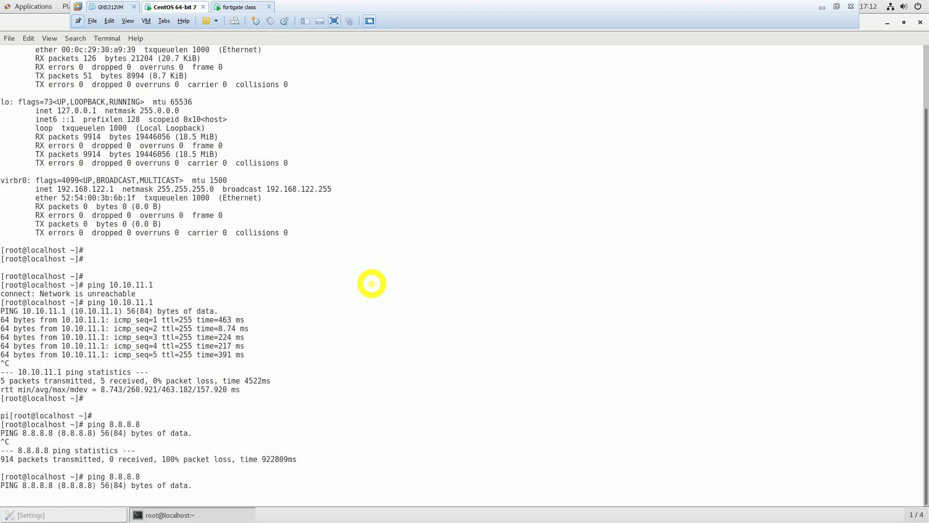
key(Escape)
click(838, 8)
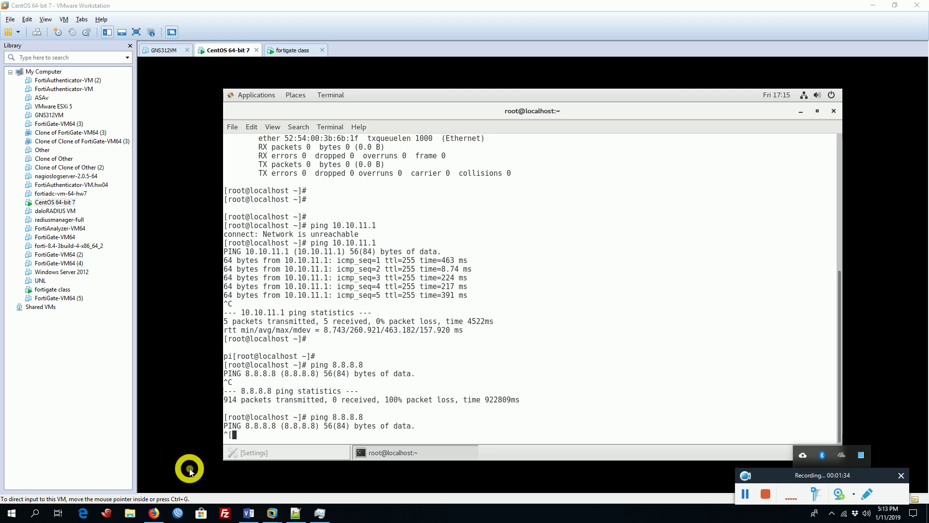
Resume the FortiGate web session in Firefox and start a new address object under the firewall addresses.
click(156, 515)
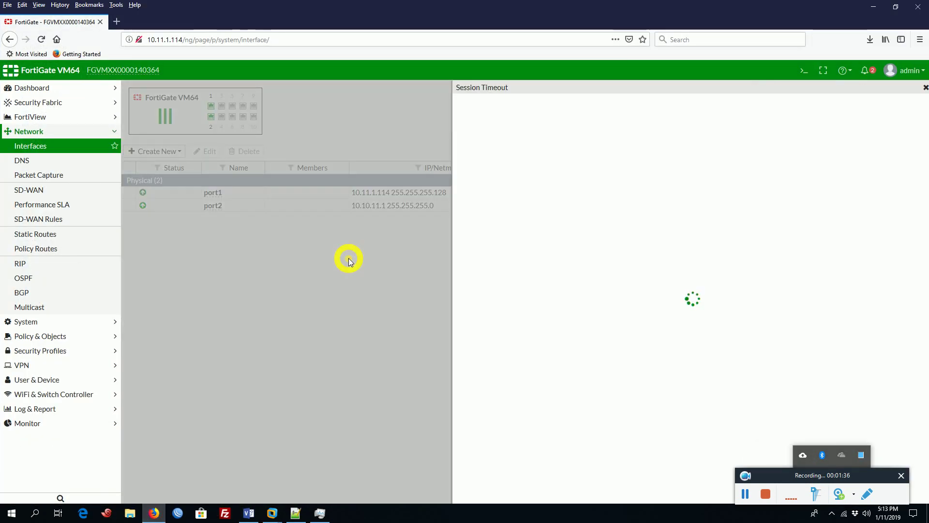
click(706, 176)
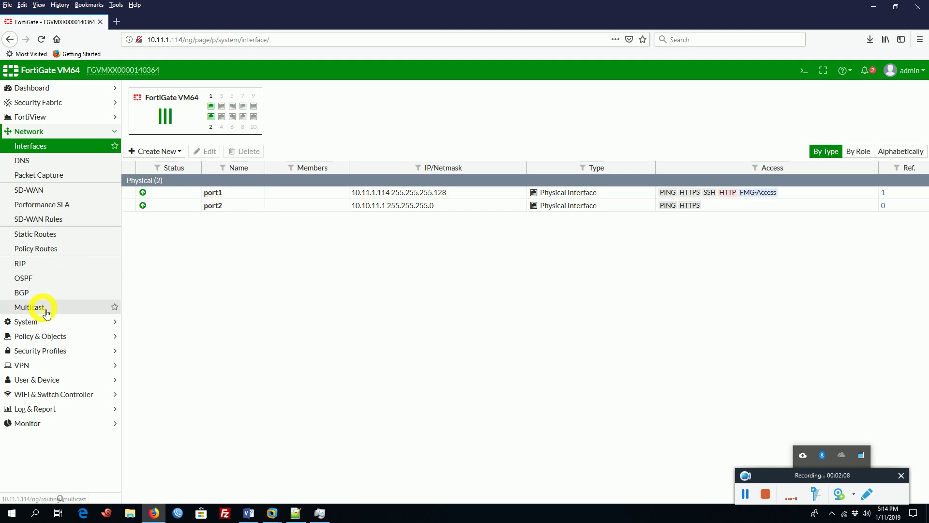
click(53, 339)
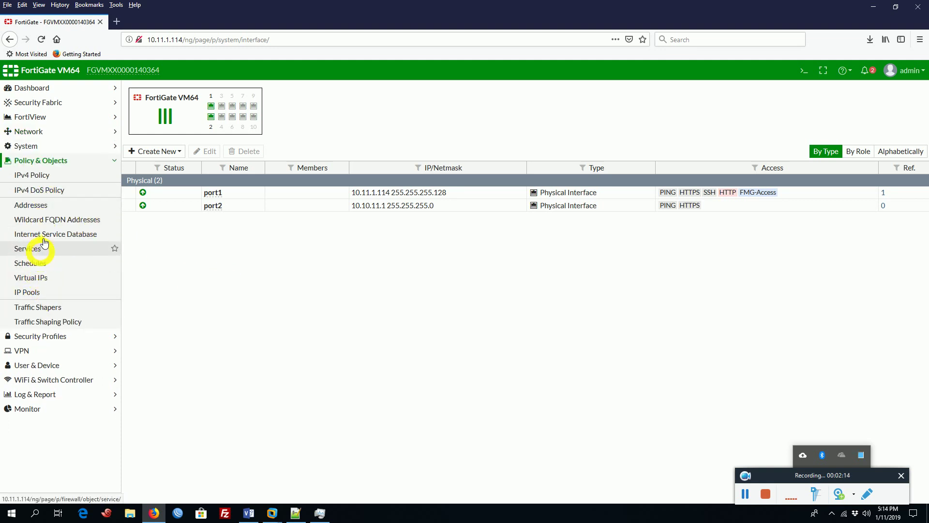
click(43, 208)
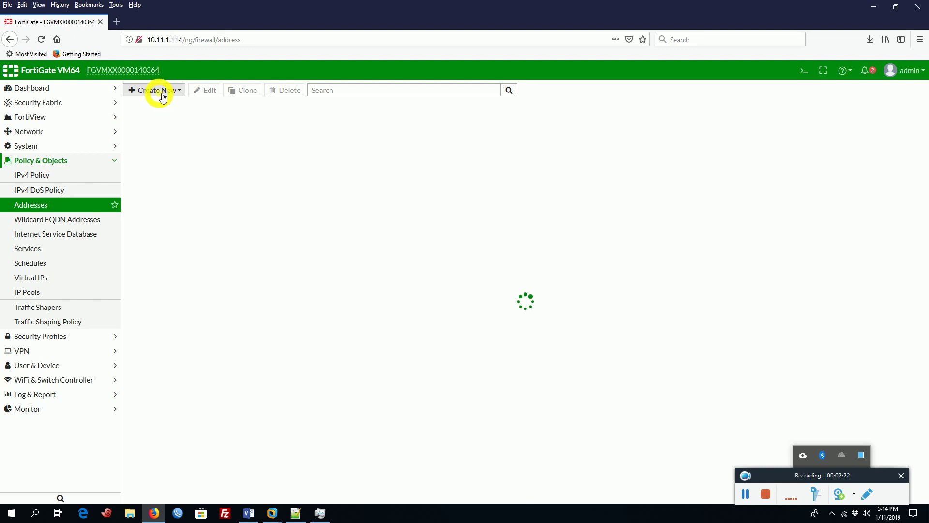
click(162, 96)
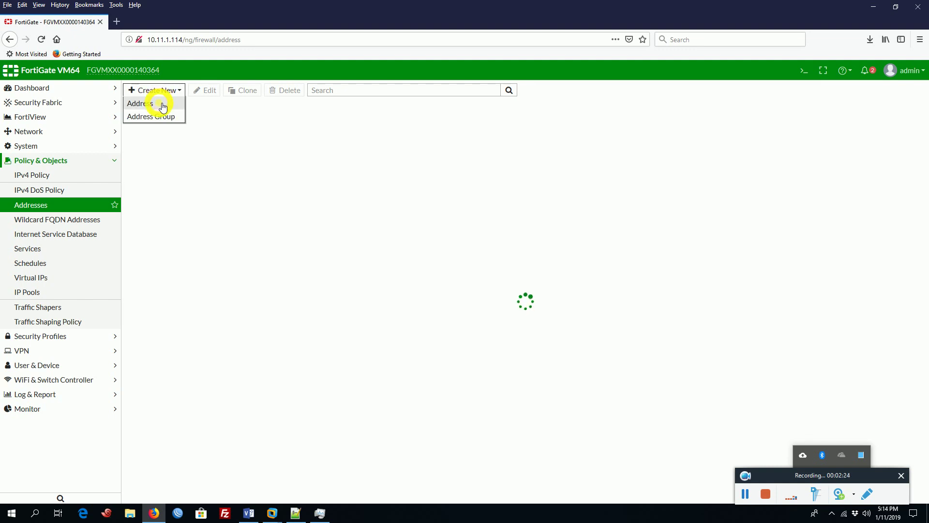
click(163, 105)
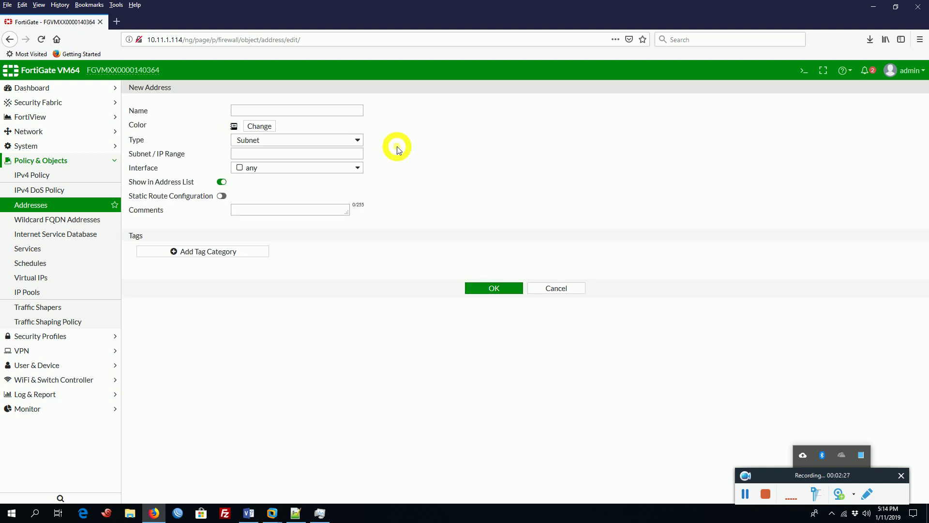
Name the new address LAN and review the available address types, keeping Subnet.
click(309, 111)
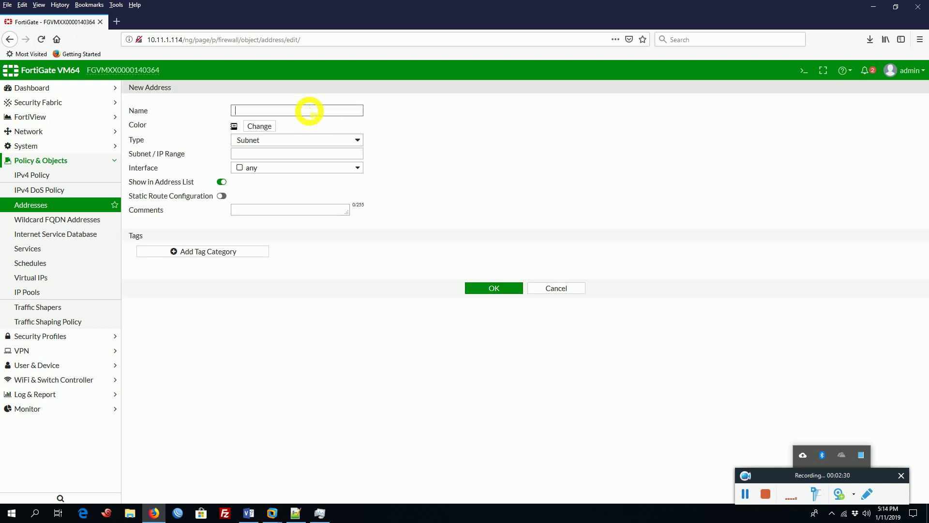
text(LAN)
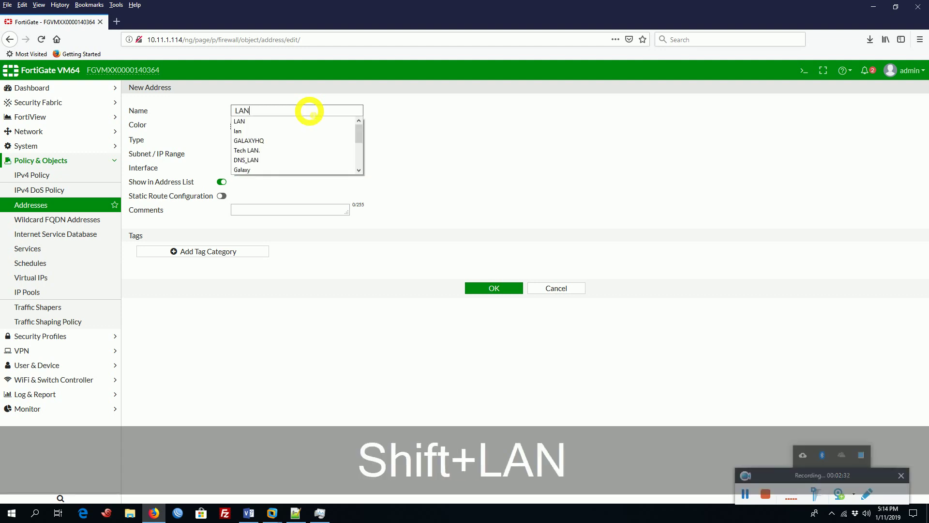
click(417, 136)
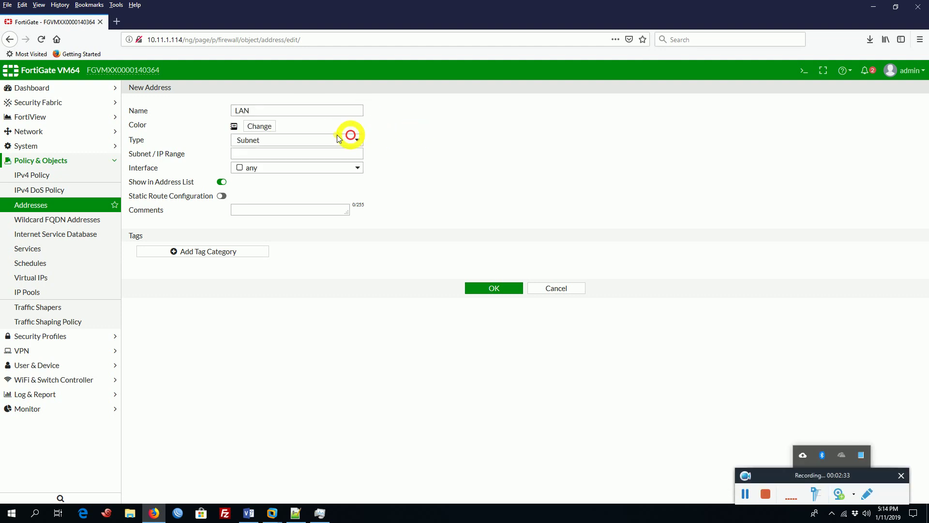
click(301, 141)
click(301, 141)
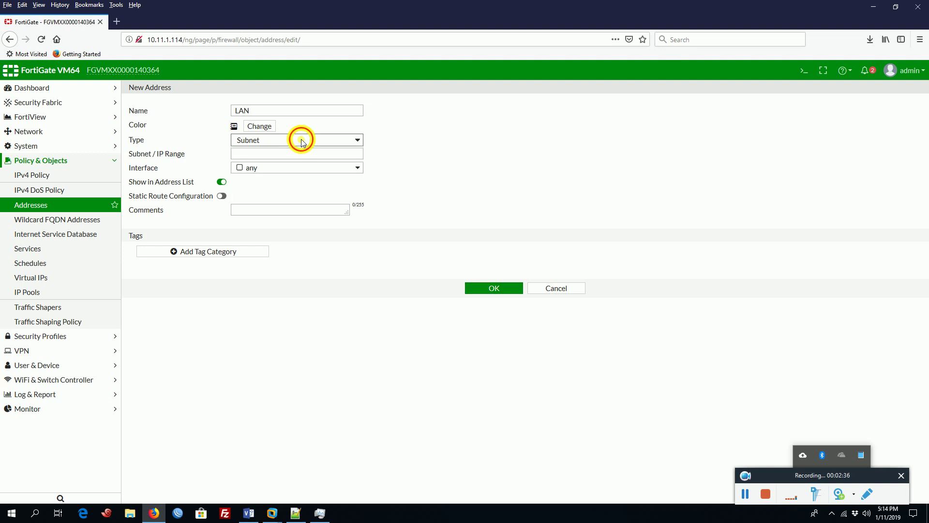
click(301, 141)
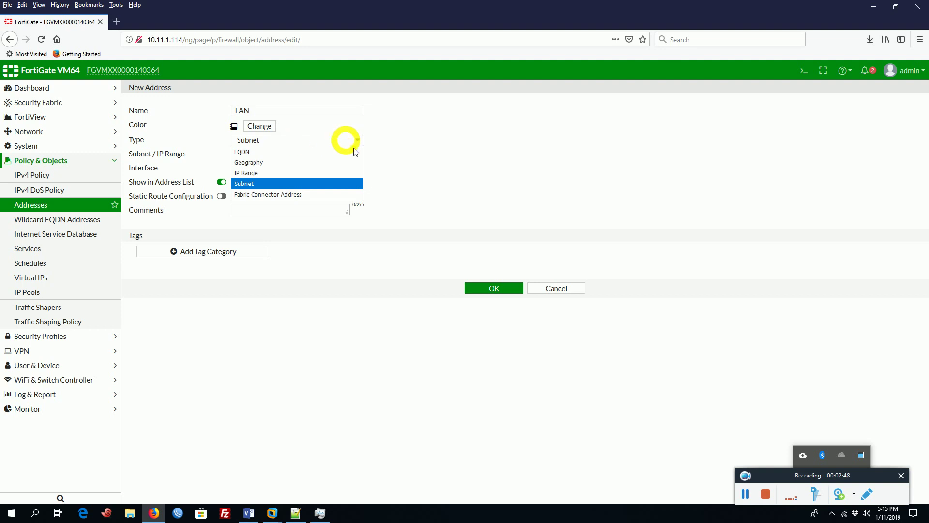
click(464, 161)
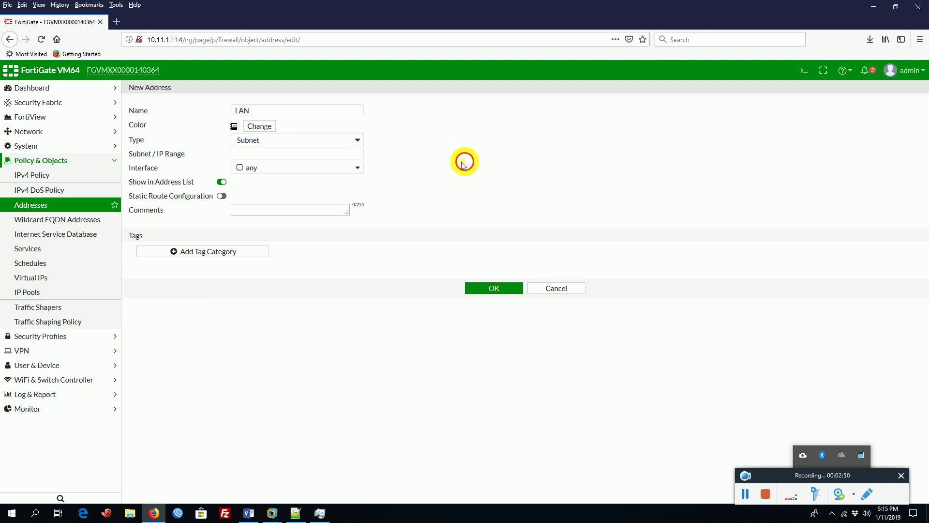
Try to save the LAN address with the subnet 10.10.11.0/24.
click(300, 156)
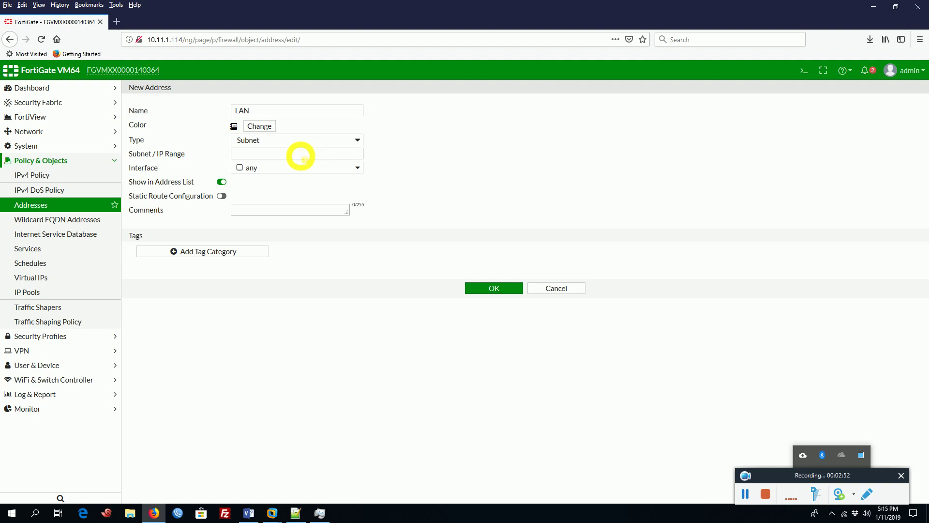
text(10.)
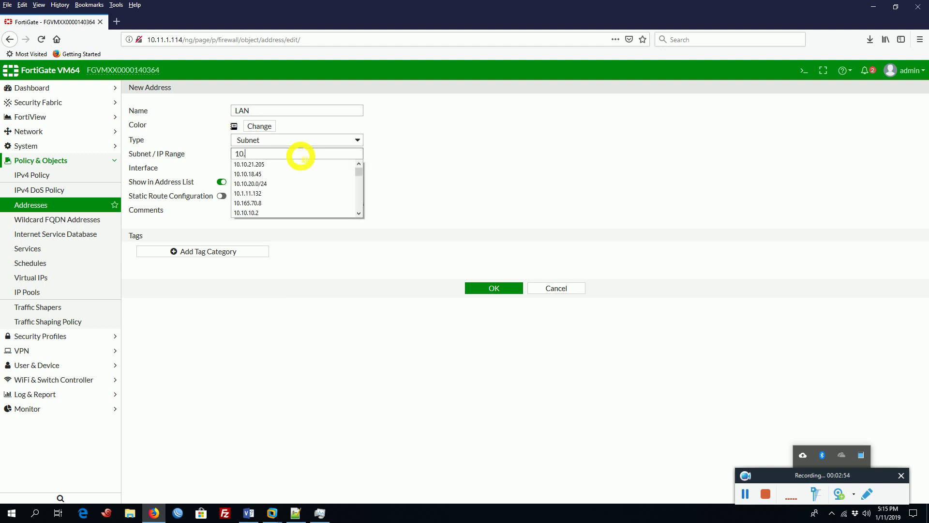
text(10.11.0/24)
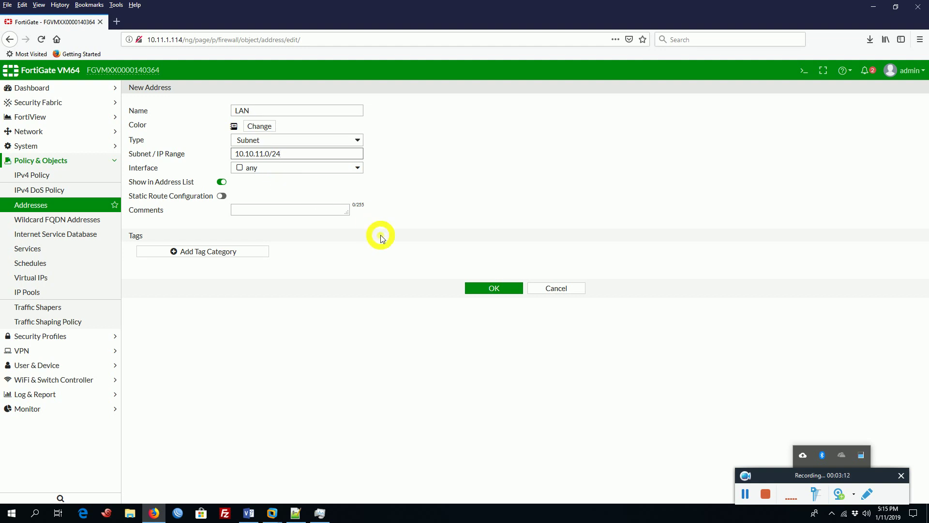
click(494, 289)
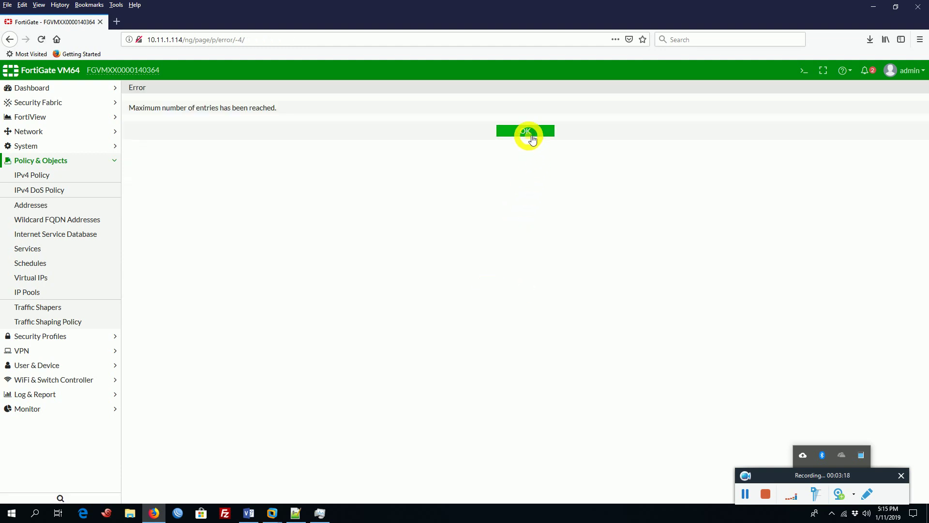
click(528, 132)
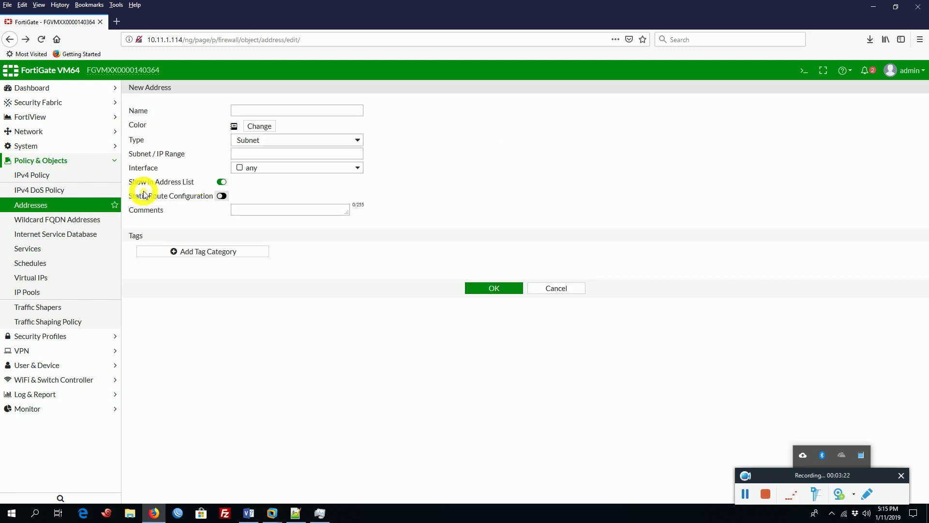
Create the subnet address object LAN with the range 10.10.11.0/24 and display the address list.
click(53, 207)
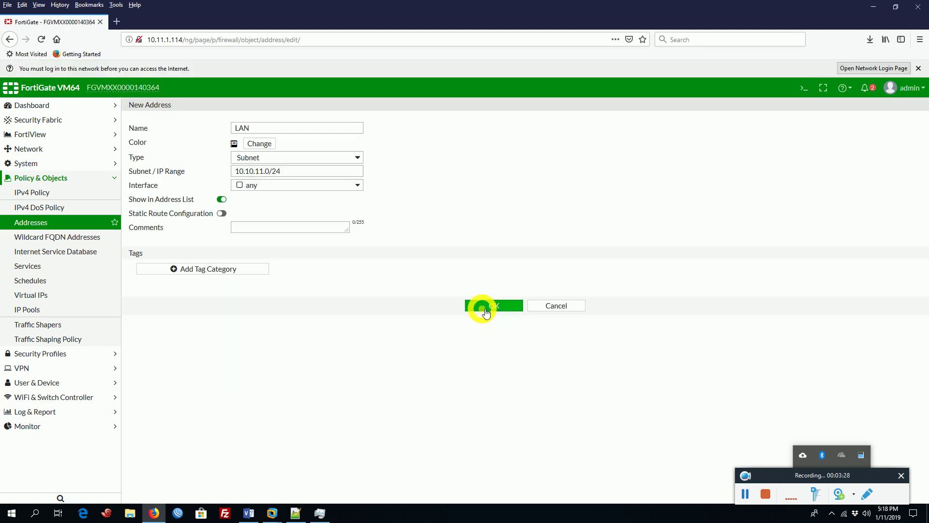
click(481, 306)
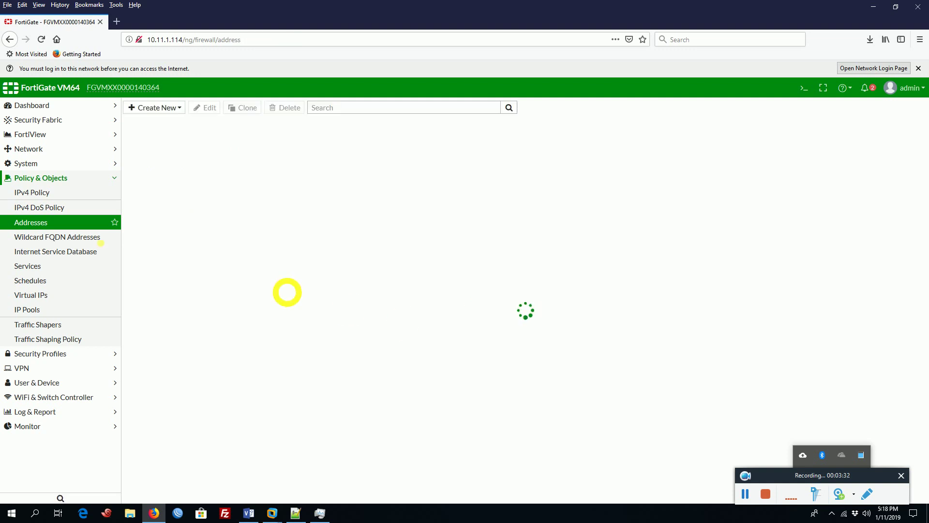
click(35, 232)
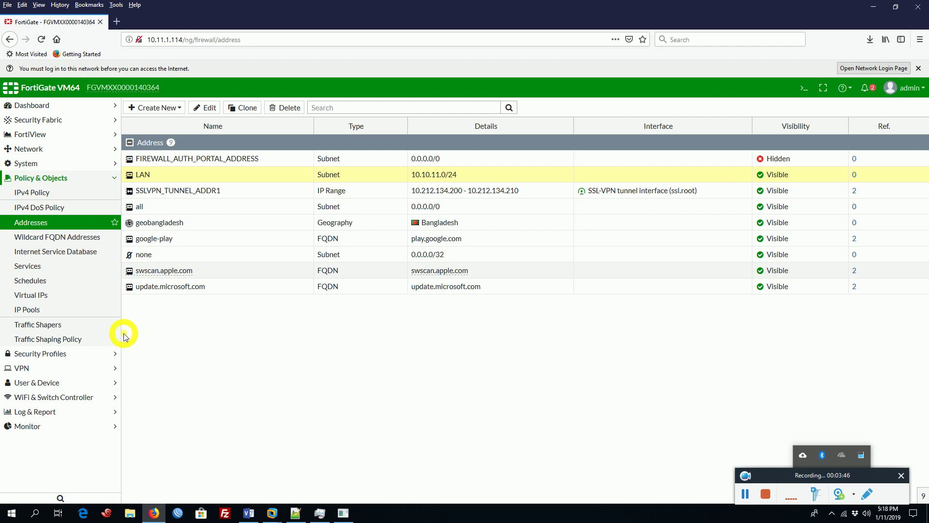
Start a new dynamic IP pool of type Overload and name it nat-10.11.1.115.
click(47, 310)
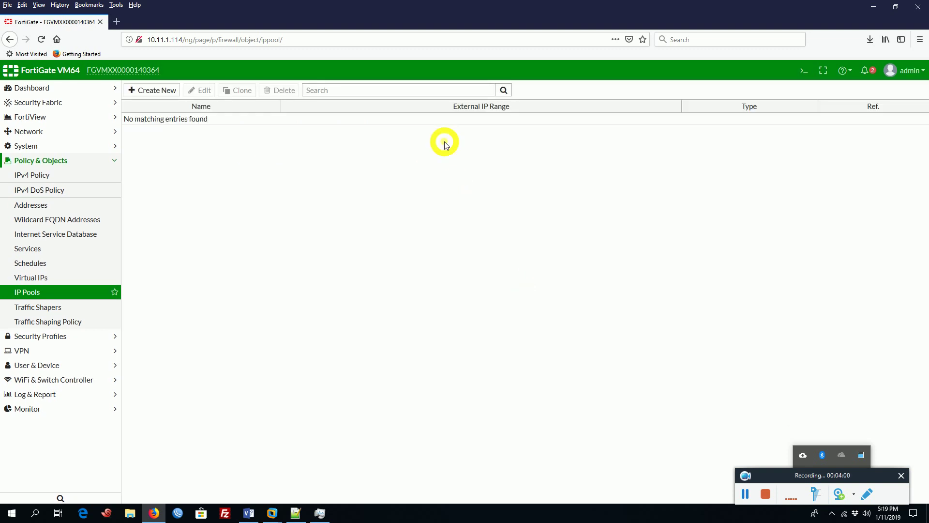
click(163, 97)
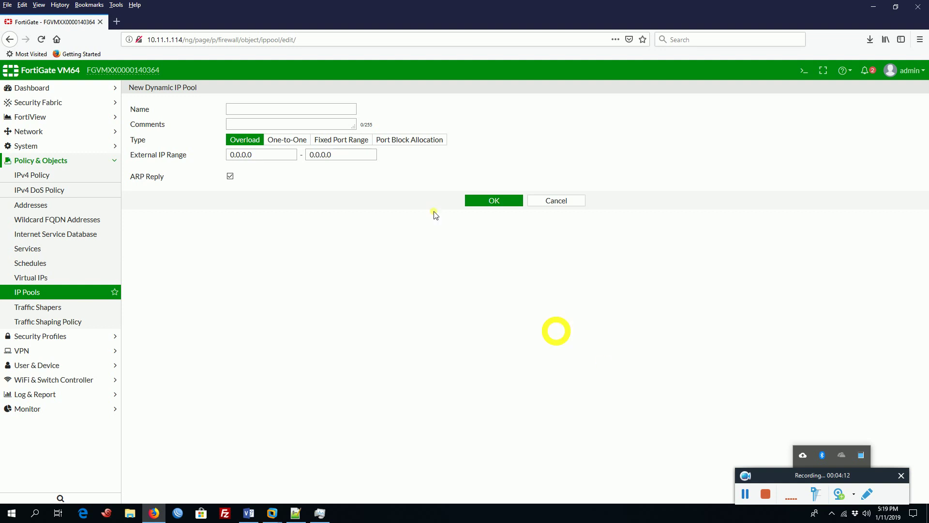
click(284, 109)
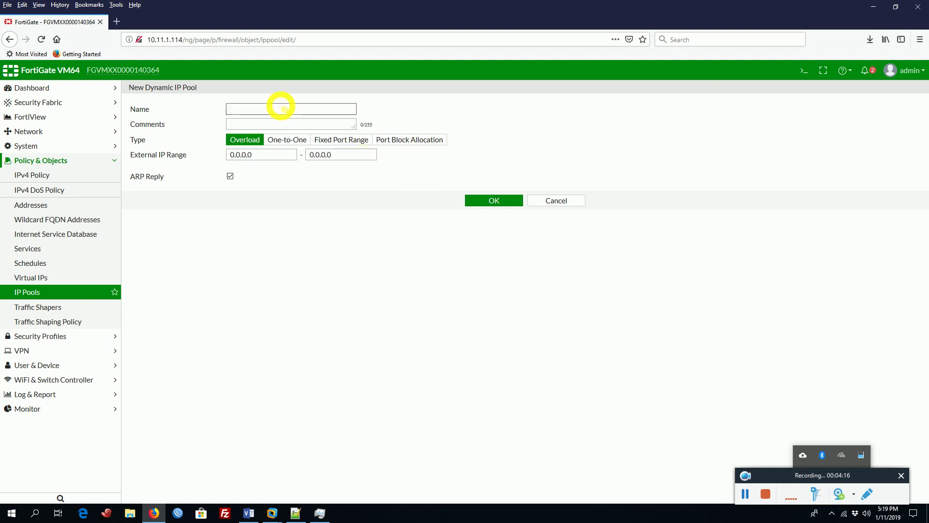
text(na)
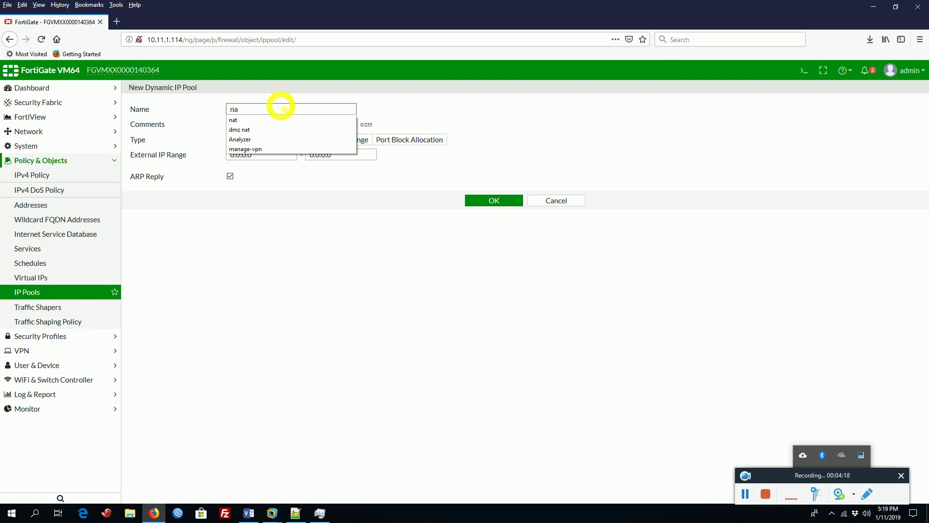
text(t-10.11)
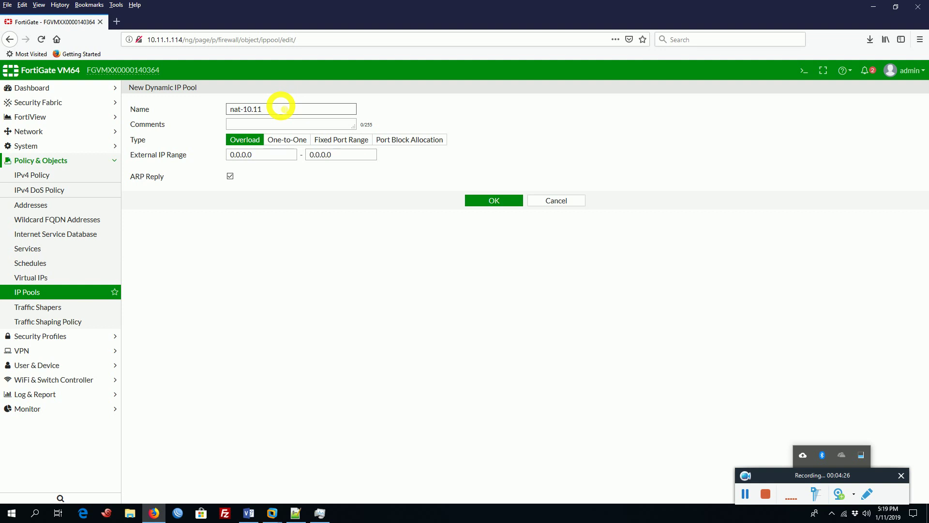
text(.1.115)
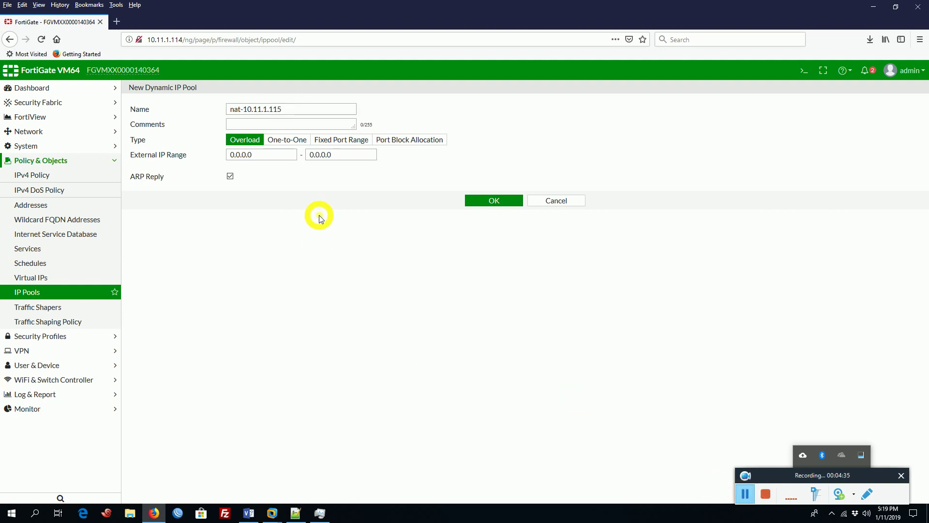
Set both ends of the pool's external IP range to 10.11.1.115 and save the IP pool.
click(255, 154)
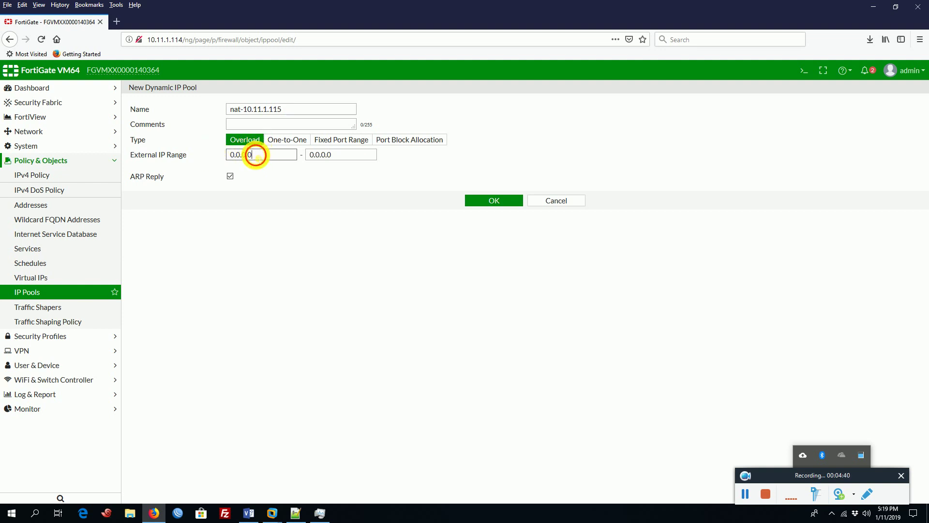
key(ctrl+a)
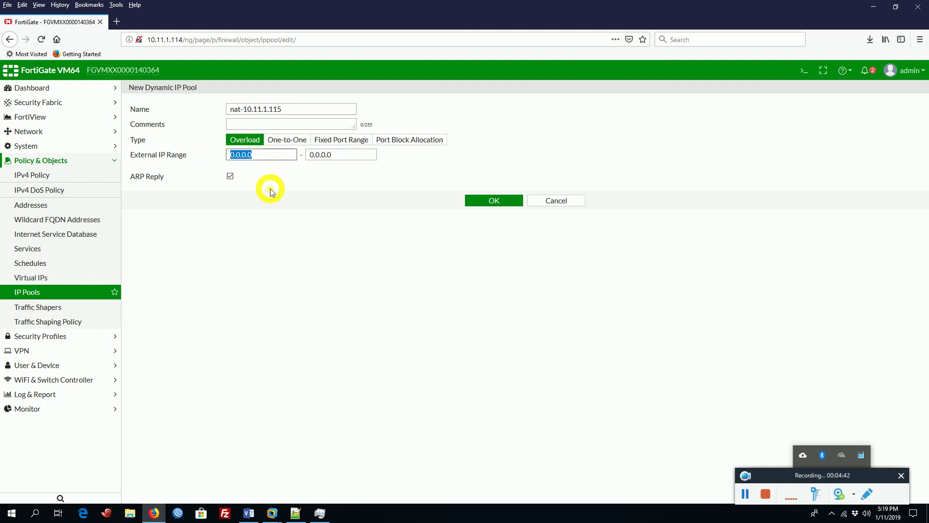
text(10.1)
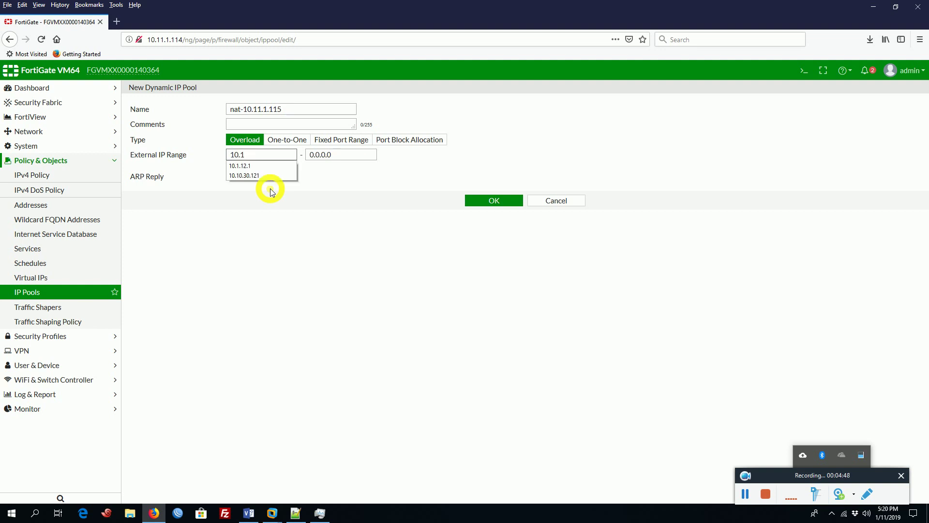
text(1.1.115)
key(Tab)
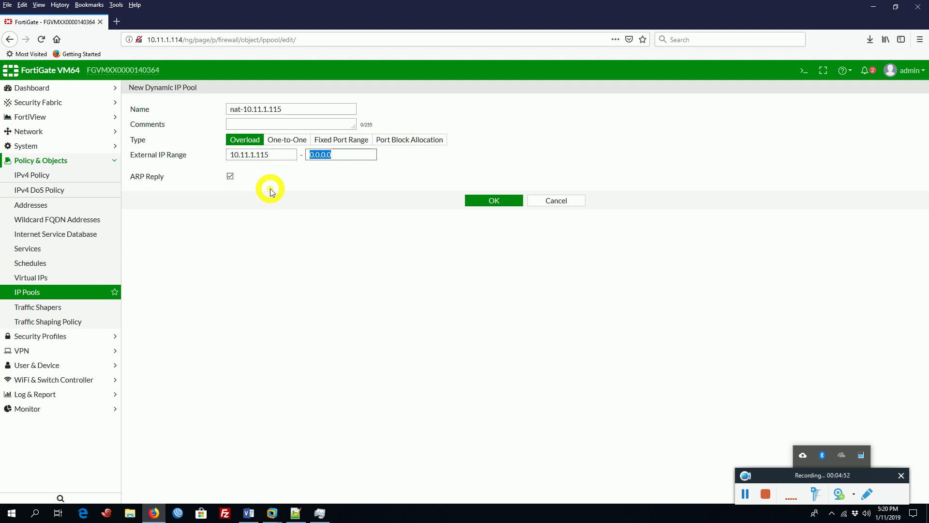
text(10.1)
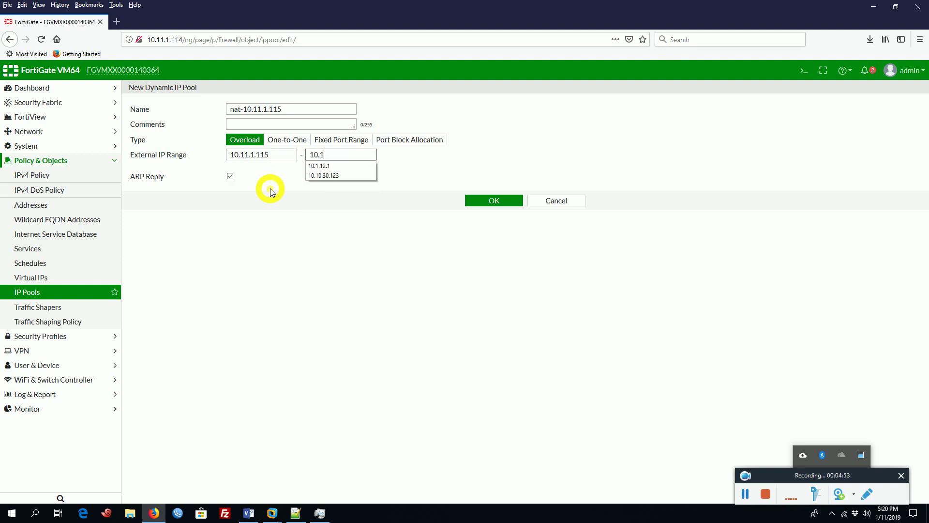
text(1.1.115)
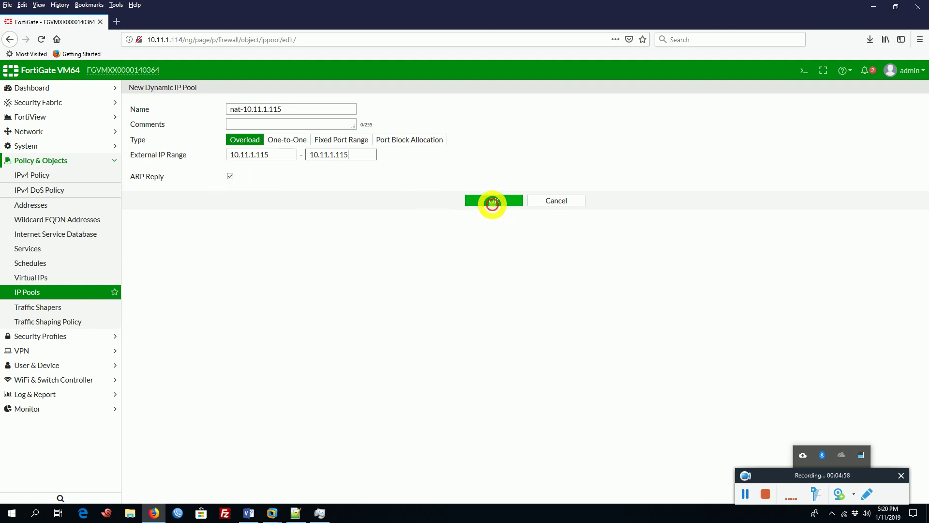
click(494, 202)
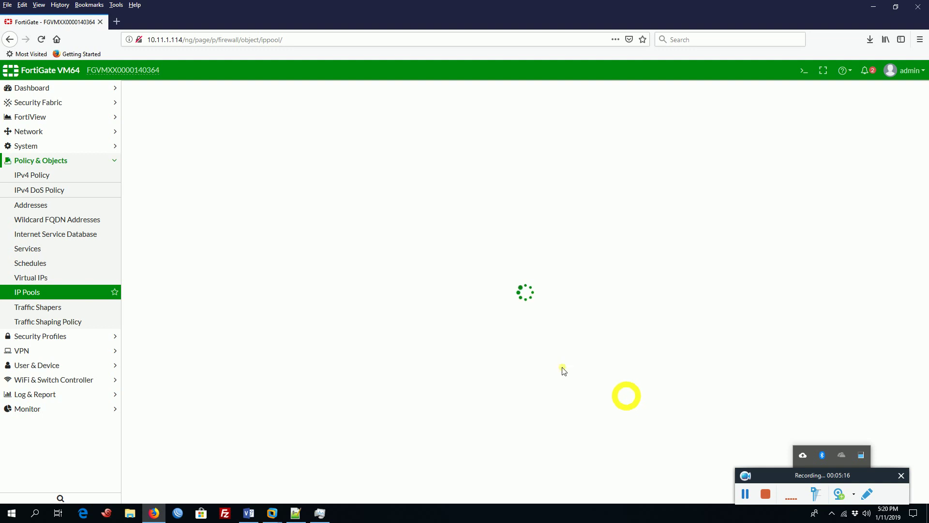
Start a new IPv4 policy and name it "lan to insternet".
click(37, 180)
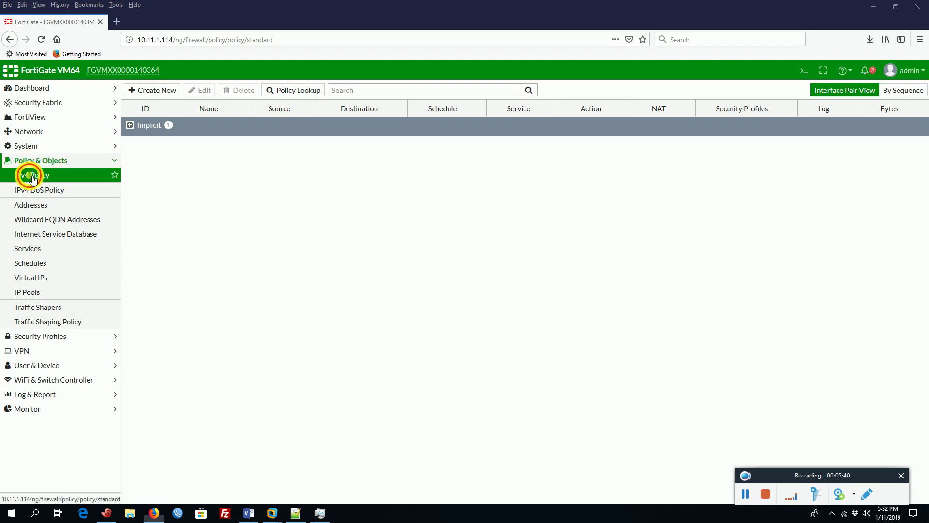
click(151, 93)
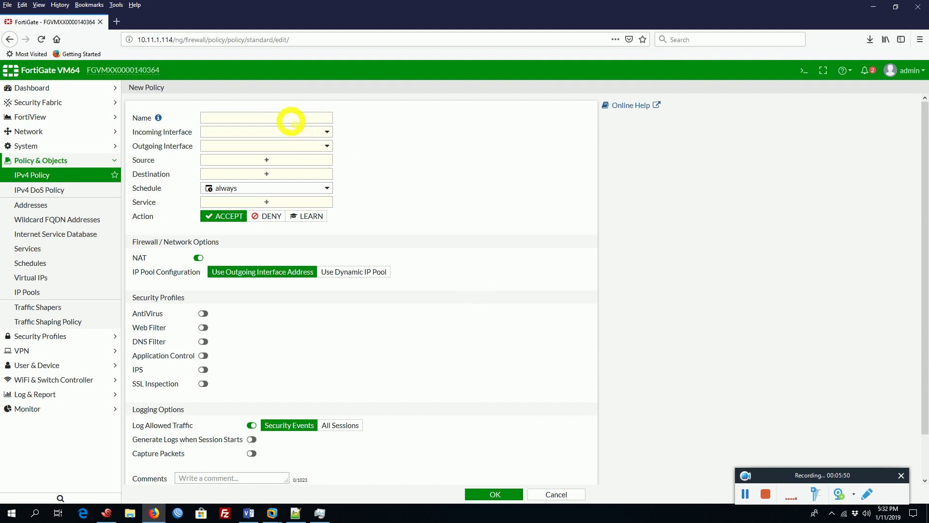
click(291, 121)
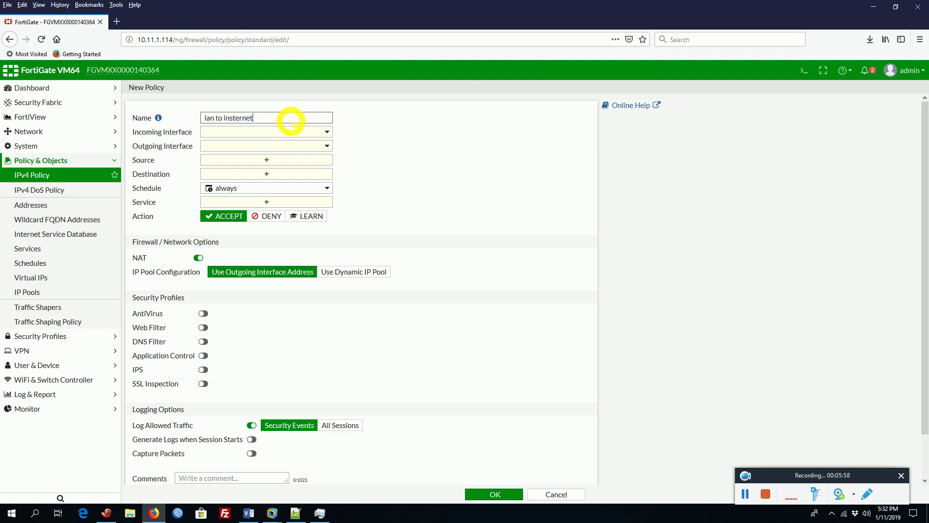
key(Tab)
Set the policy's incoming interface to port2 and its outgoing interface to port1.
click(297, 133)
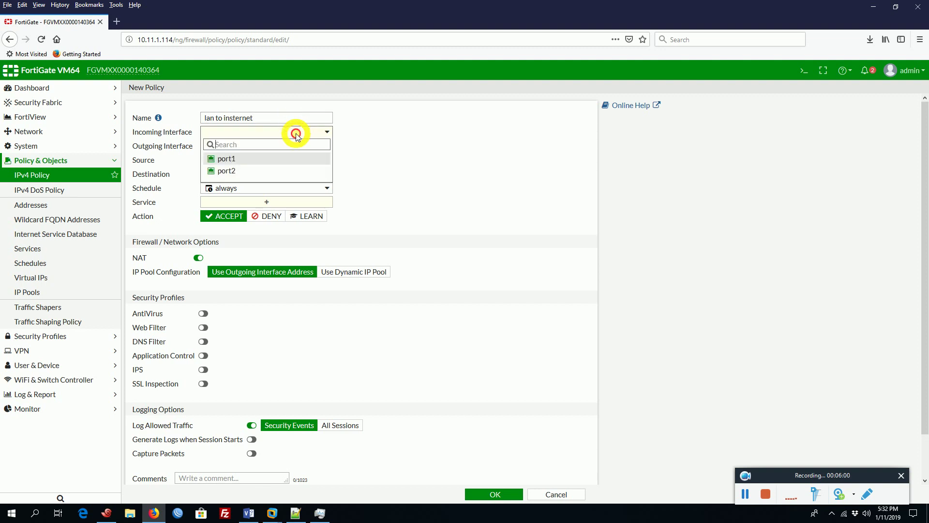
click(240, 171)
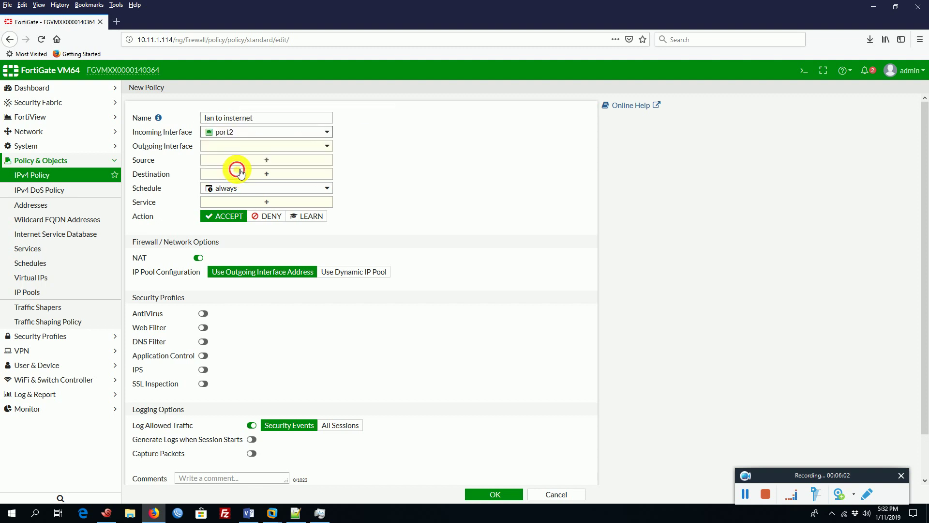
click(271, 147)
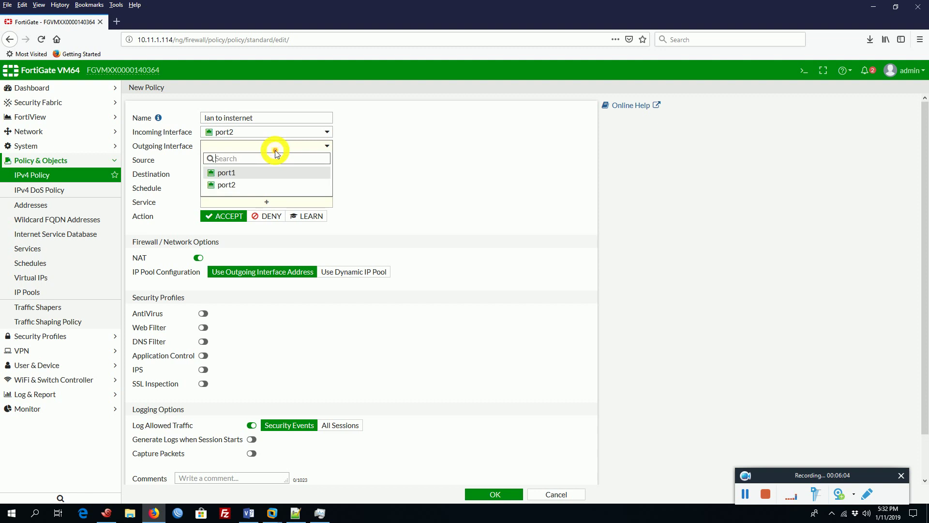
click(241, 174)
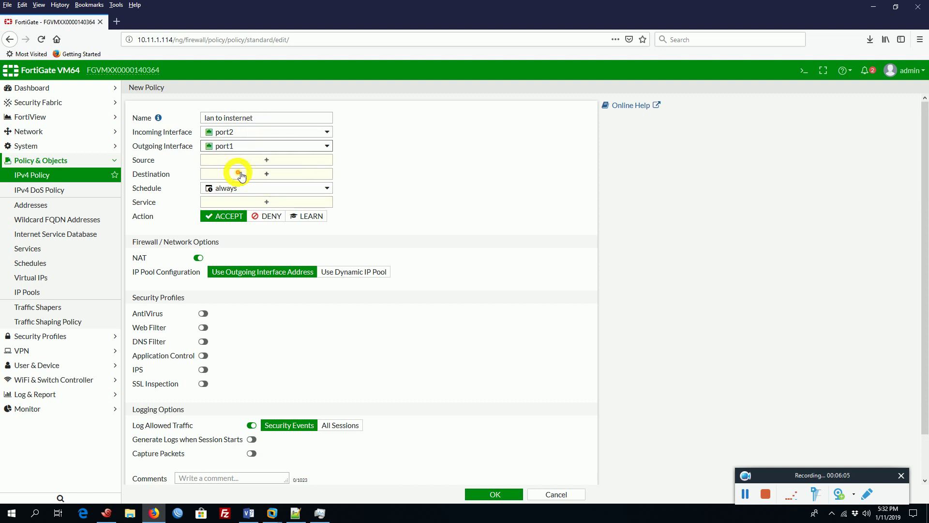
Set the policy's source to the LAN address object and its destination to all.
click(265, 161)
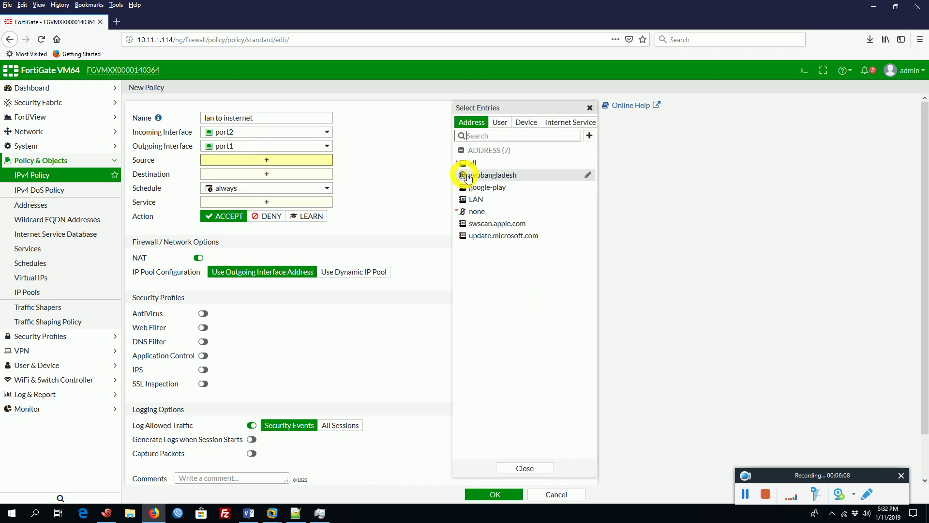
click(480, 199)
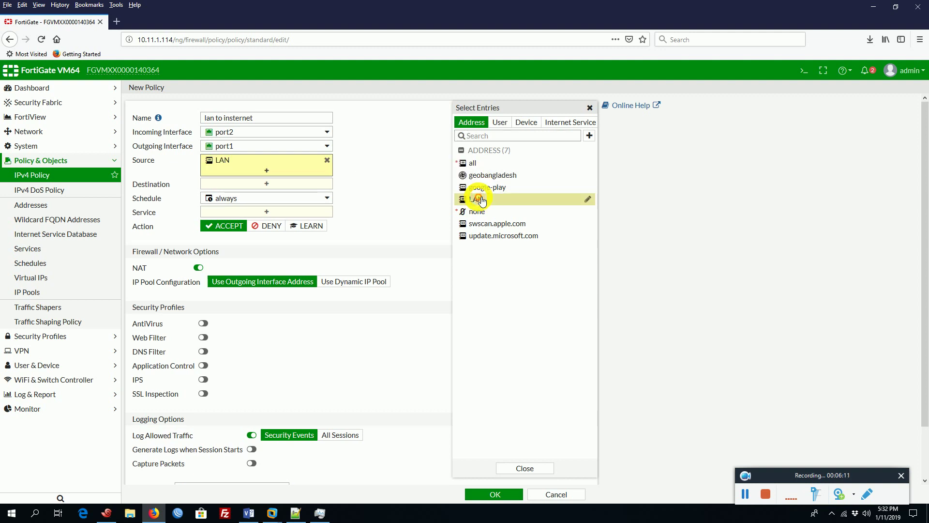
click(305, 187)
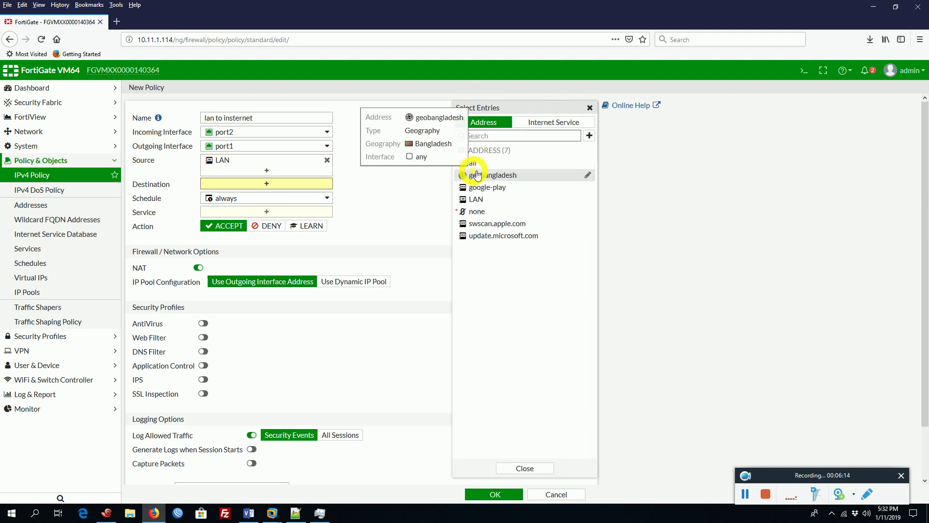
mouse_move(490, 167)
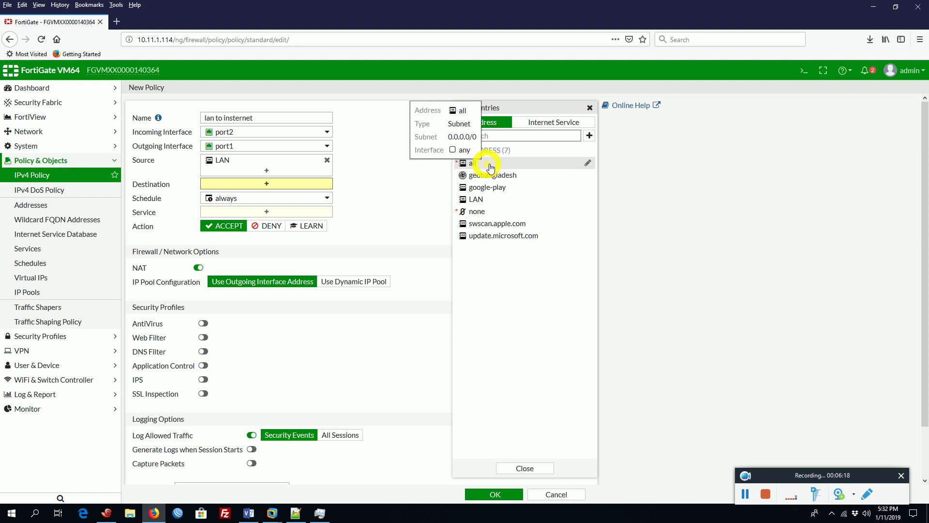
click(490, 167)
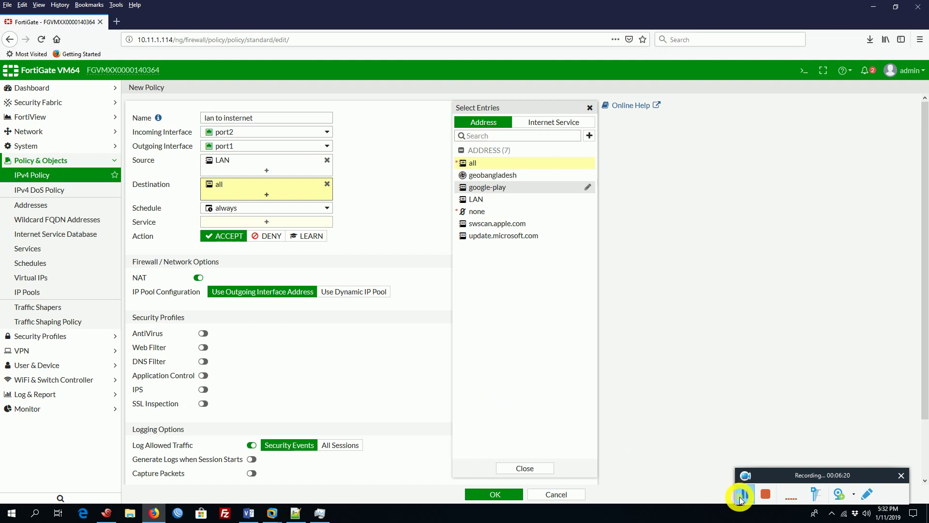
click(745, 494)
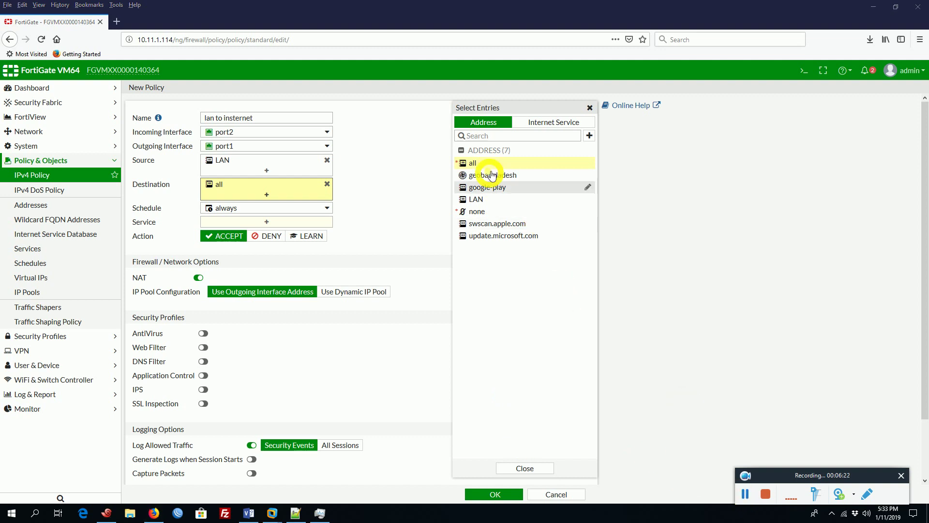
click(481, 493)
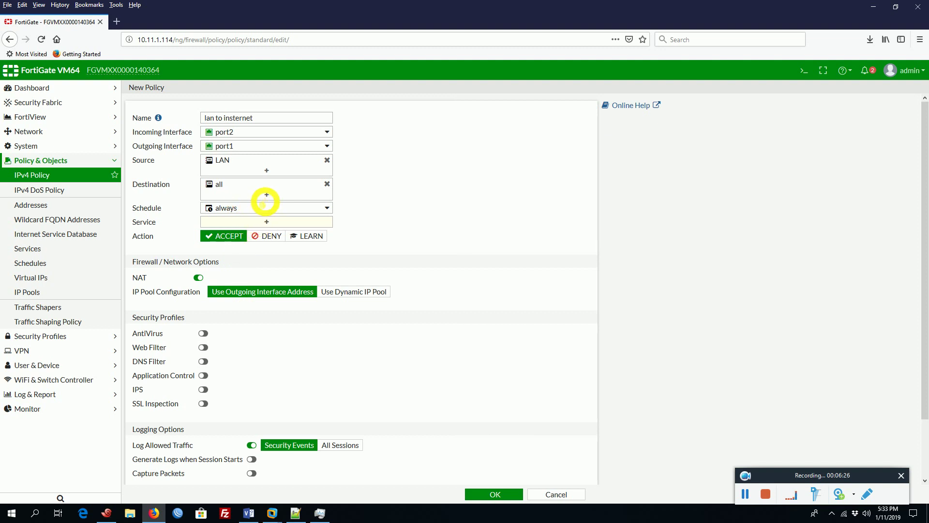
Allow the ALL service in the policy.
click(238, 221)
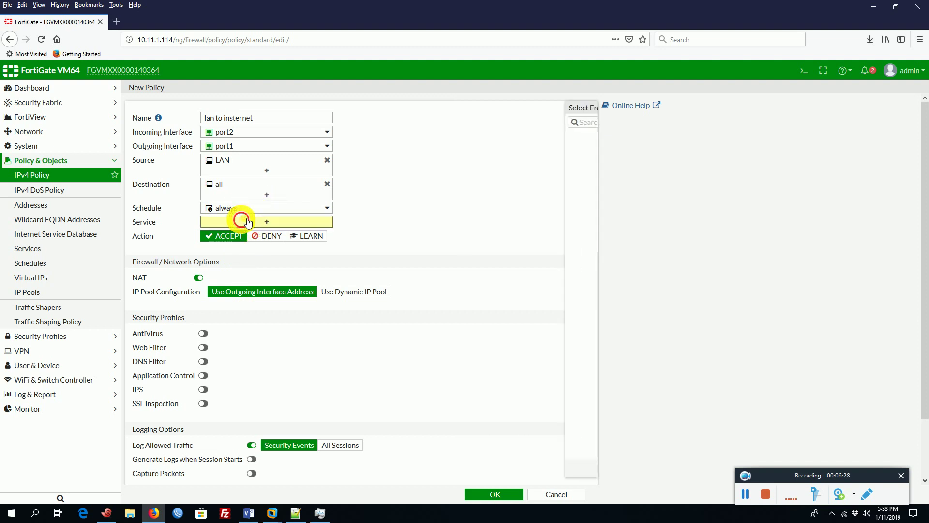
click(477, 156)
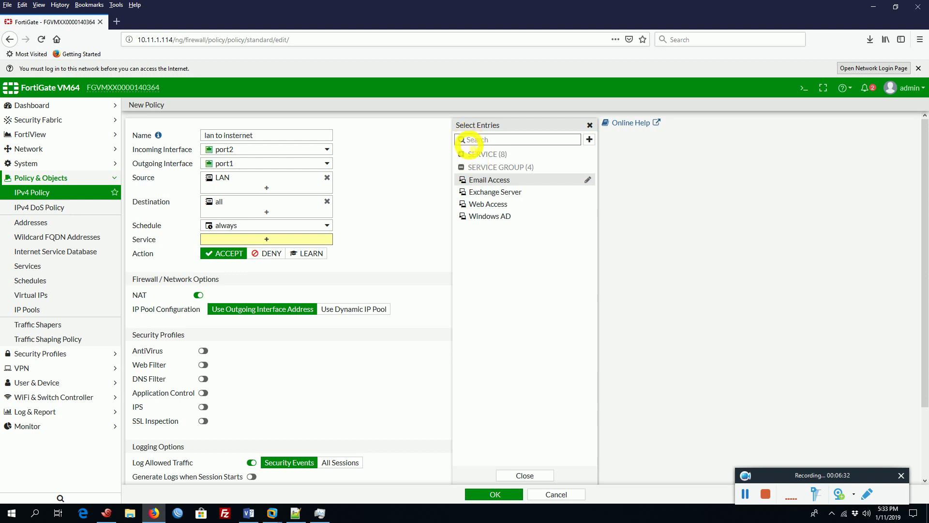
click(462, 155)
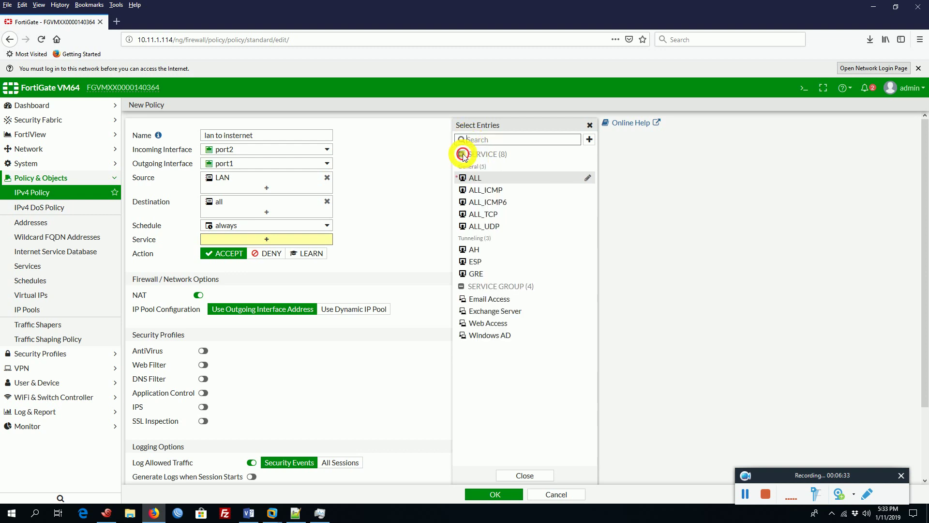
click(470, 178)
click(420, 205)
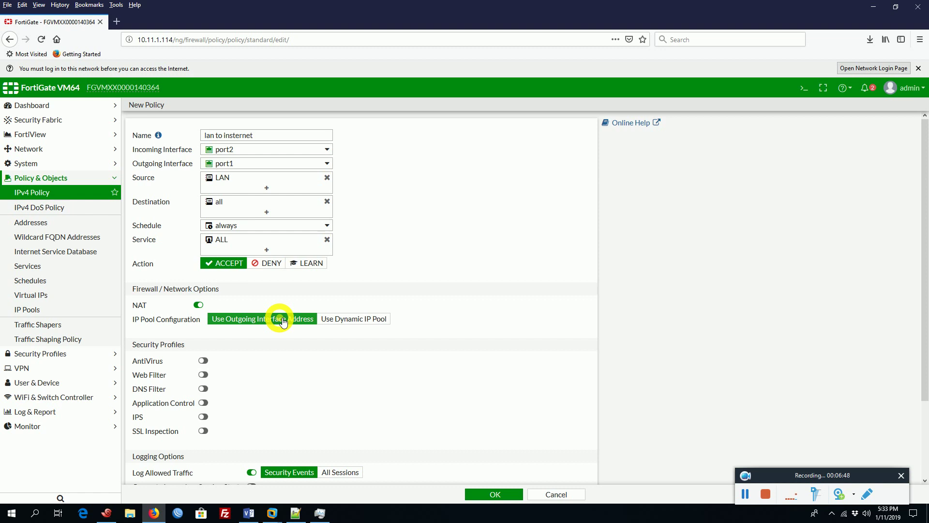
Make the policy's NAT use a dynamic IP pool and assign the pool nat-10.11.1.115.
click(357, 319)
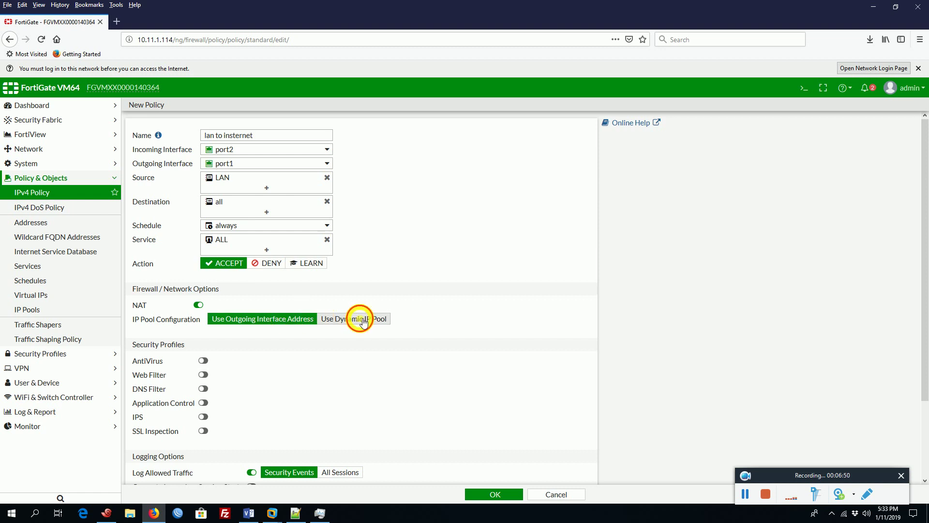
click(317, 333)
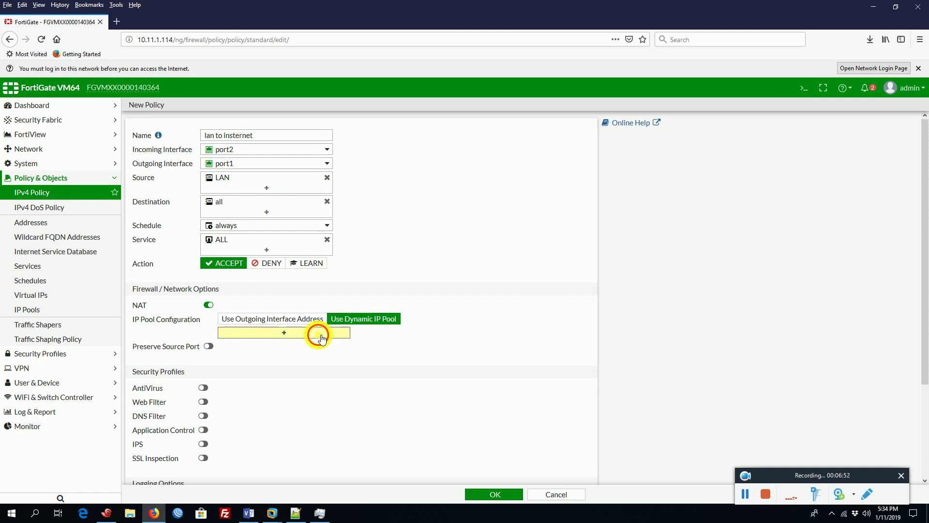
click(504, 137)
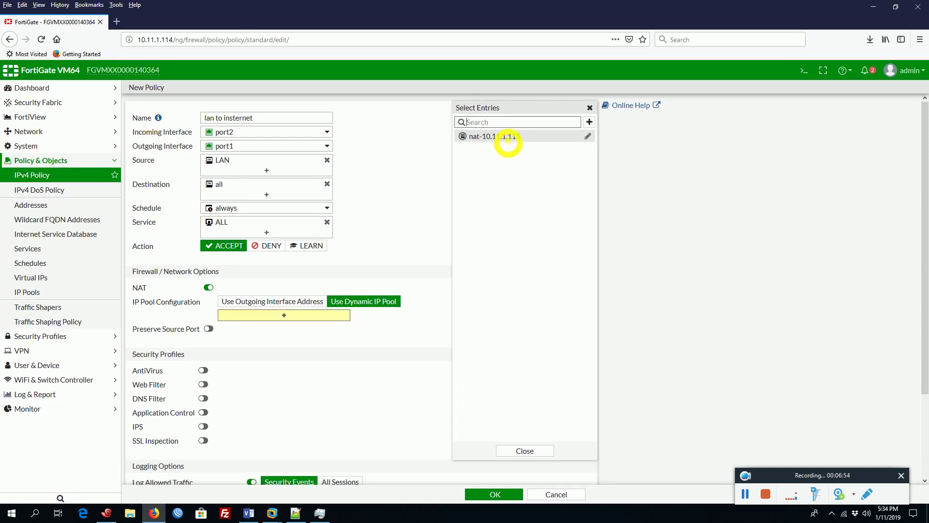
click(434, 242)
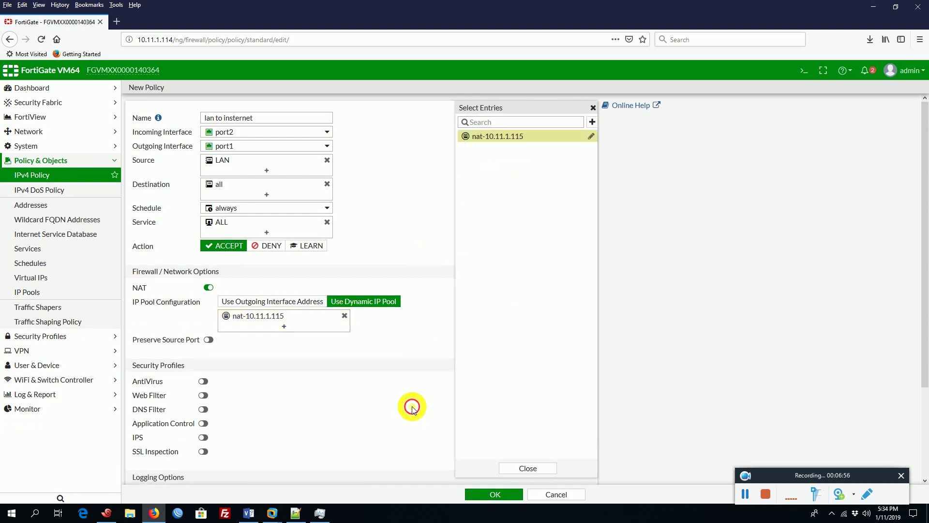
Log all sessions for the allowed traffic, then save the policy and expand its port2 to port1 group in the list.
scroll(416, 409, down, 1)
scroll(415, 409, down, 2)
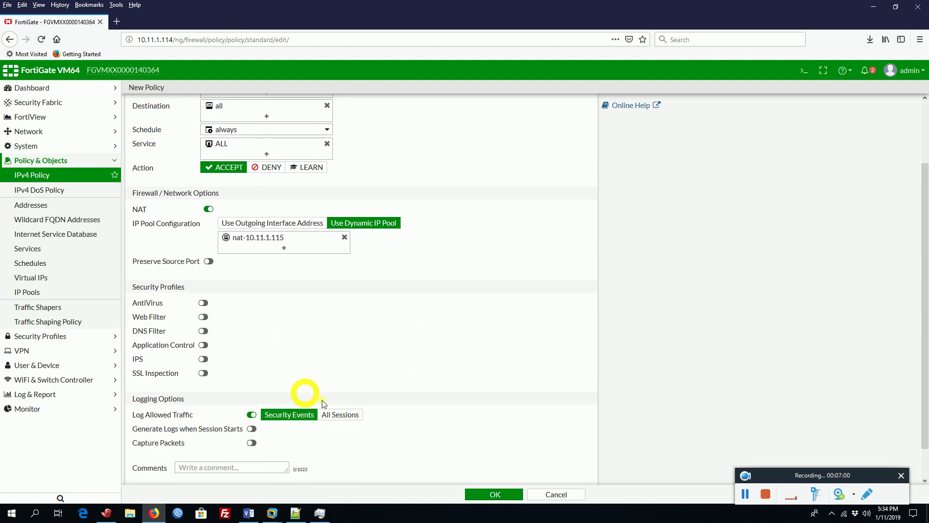
click(340, 415)
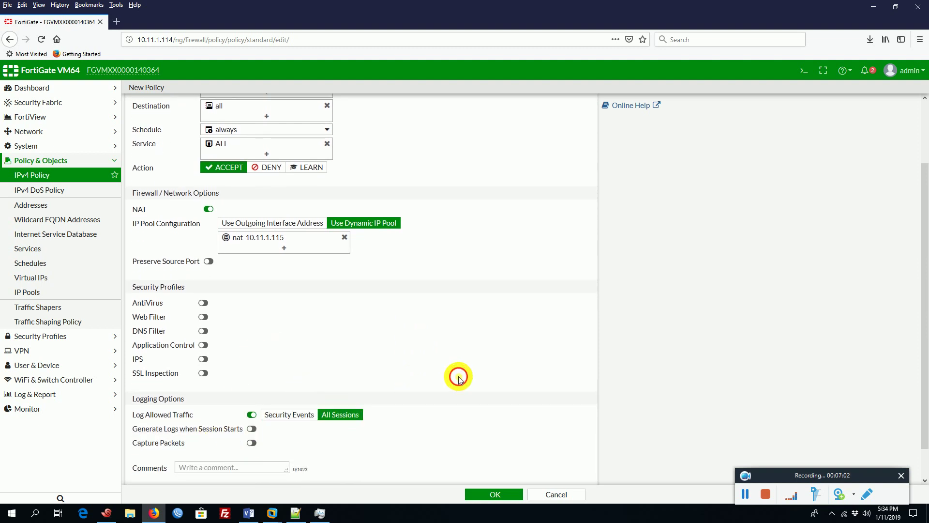
scroll(458, 378, down, 2)
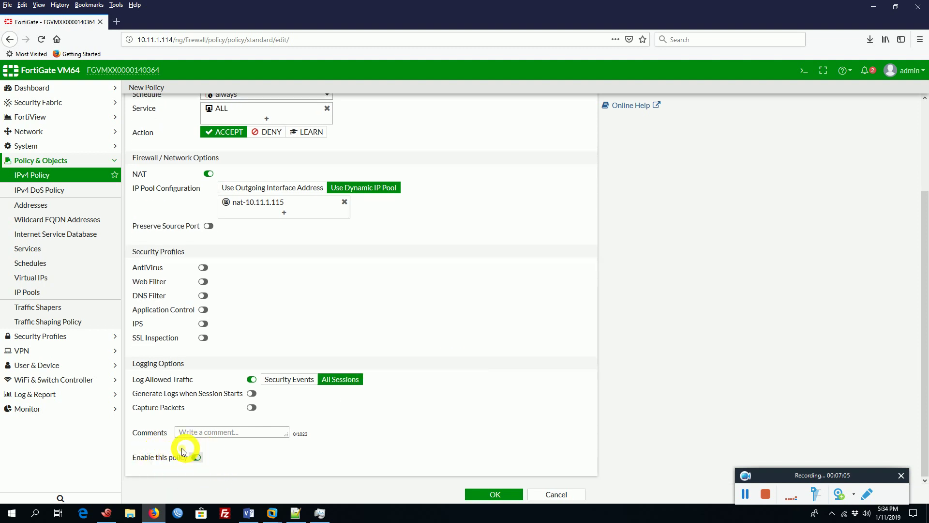
click(484, 495)
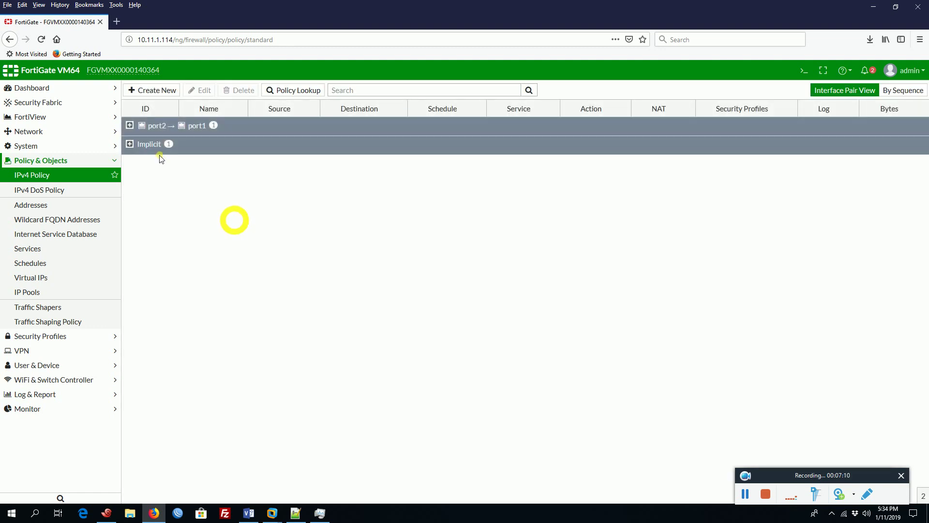
click(131, 127)
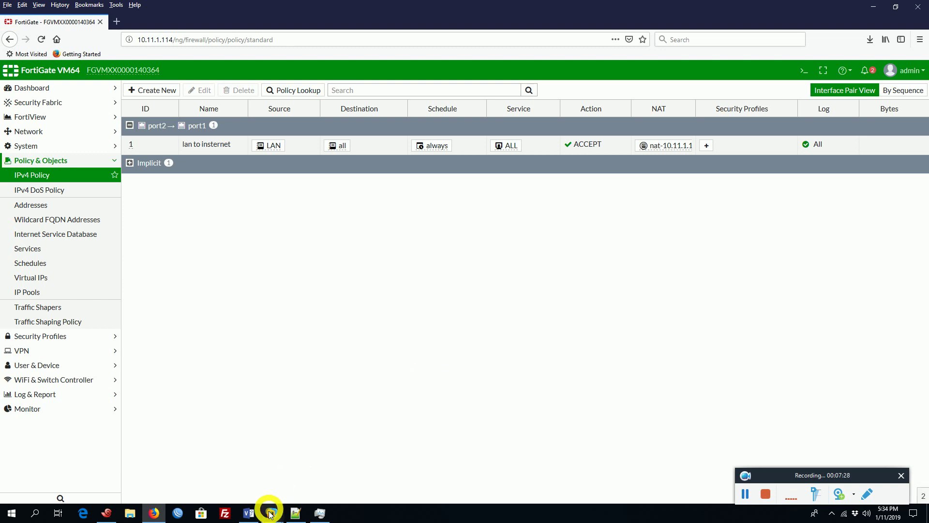
Switch to the CentOS 64-bit 7 virtual machine in VMware Workstation and unlock it with the account password to check the ping to 8.8.8.8.
mouse_move(272, 514)
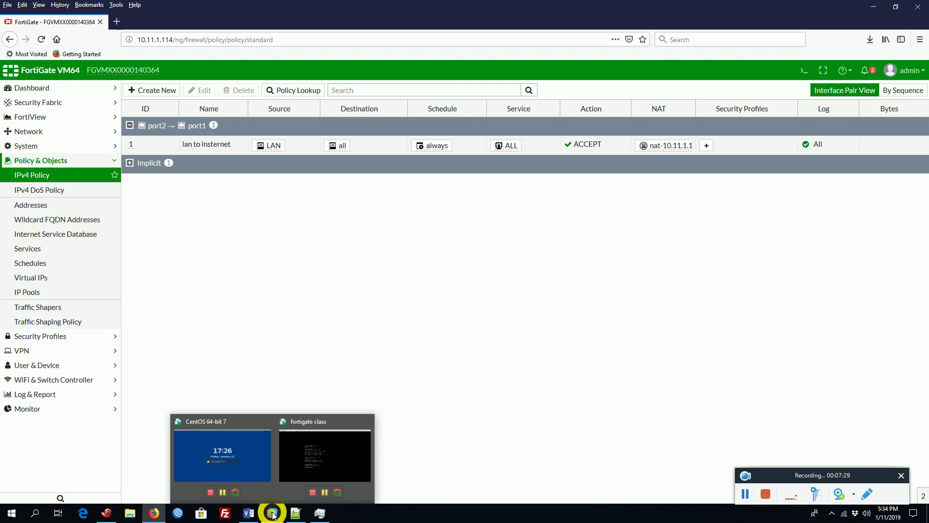
click(224, 453)
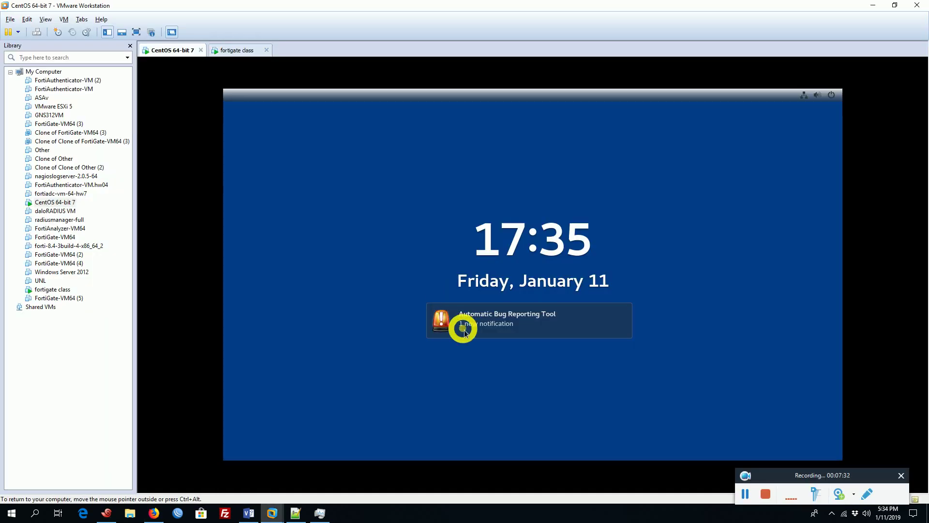
click(559, 240)
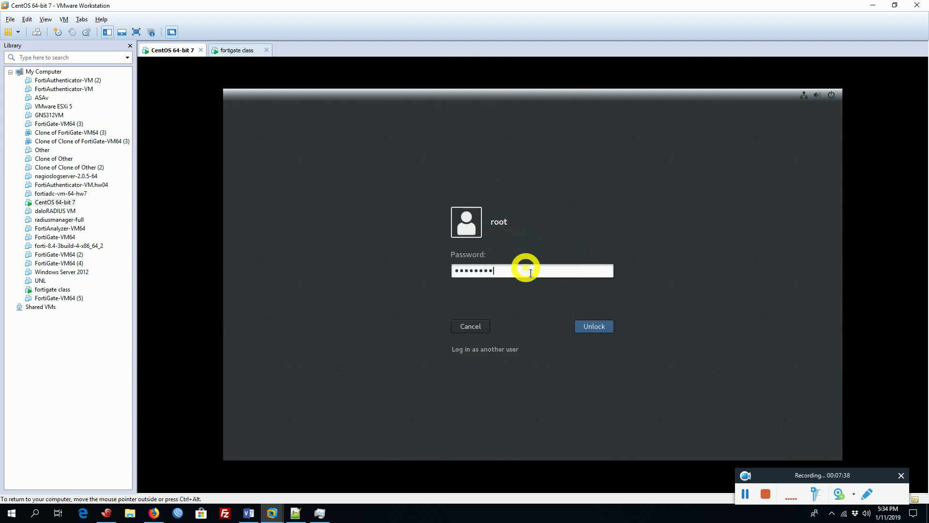
text(1)
key(Return)
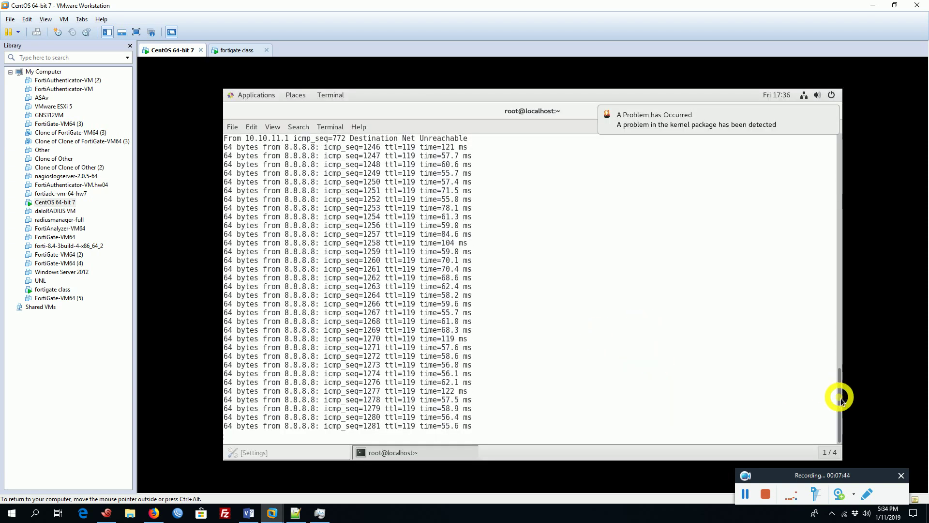
drag(841, 400, 833, 426)
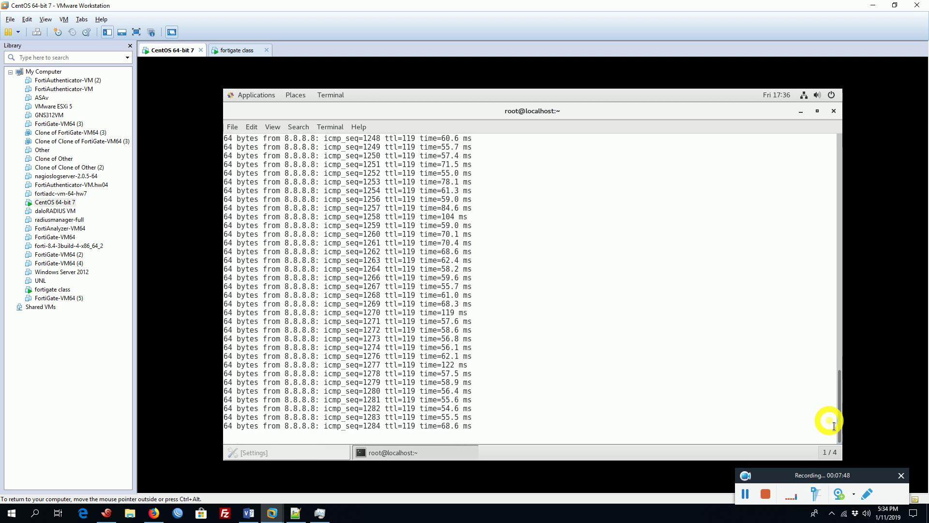